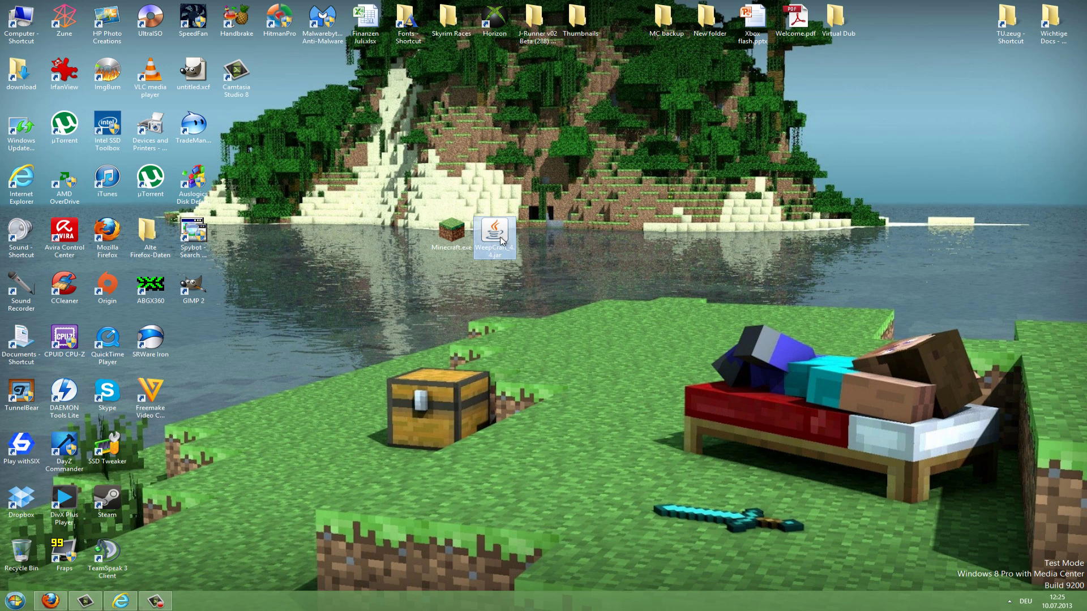
- Check the WeepCraft 4.4 jar and Minecraft.exe on the desktop, then return to the download page
left_click(478, 245)
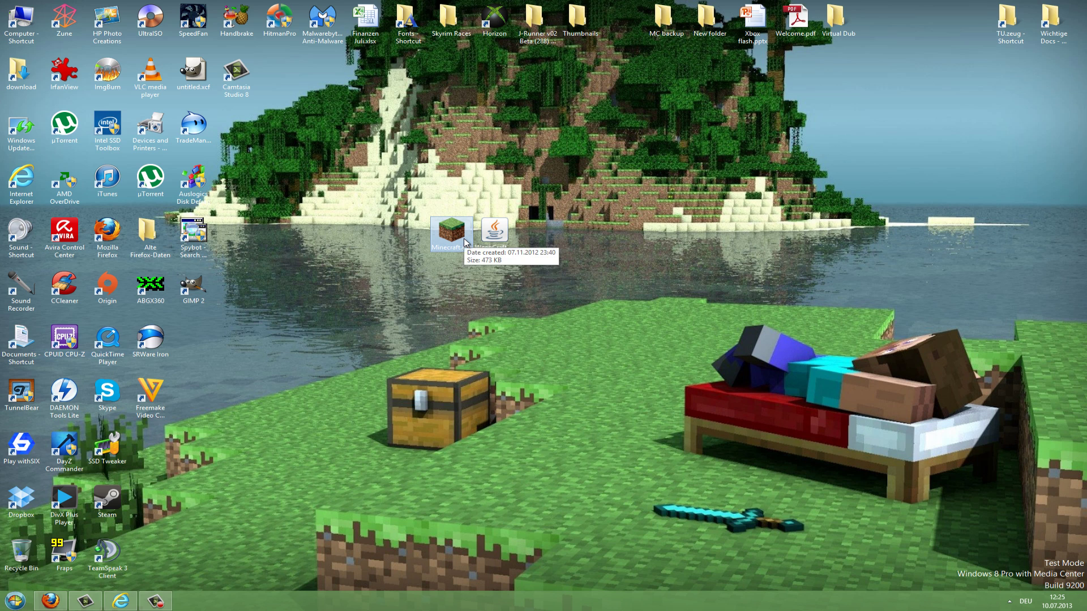
left_click(454, 255)
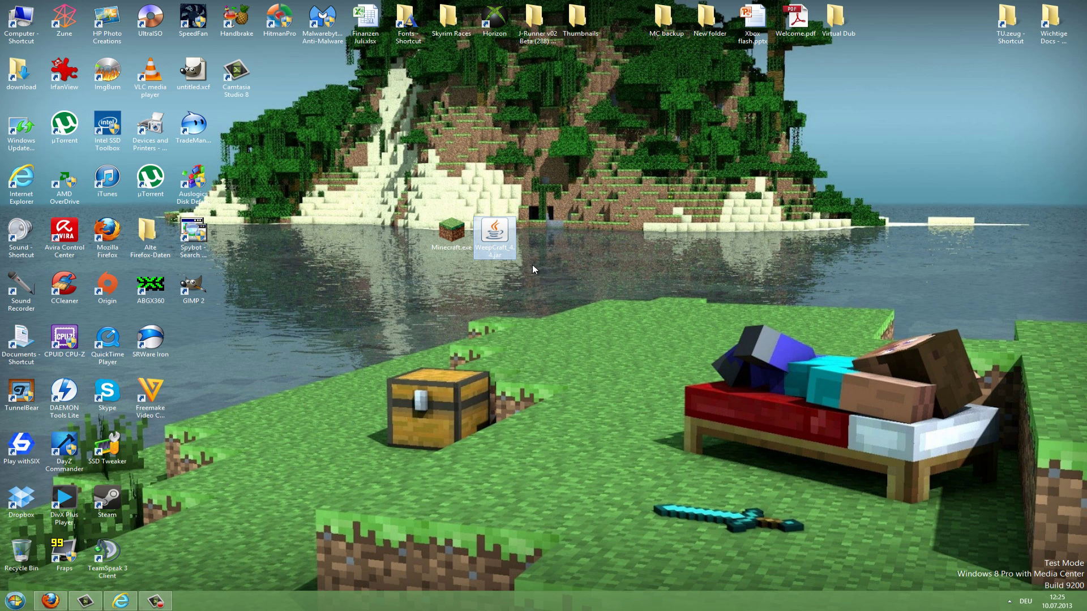
left_click(443, 248)
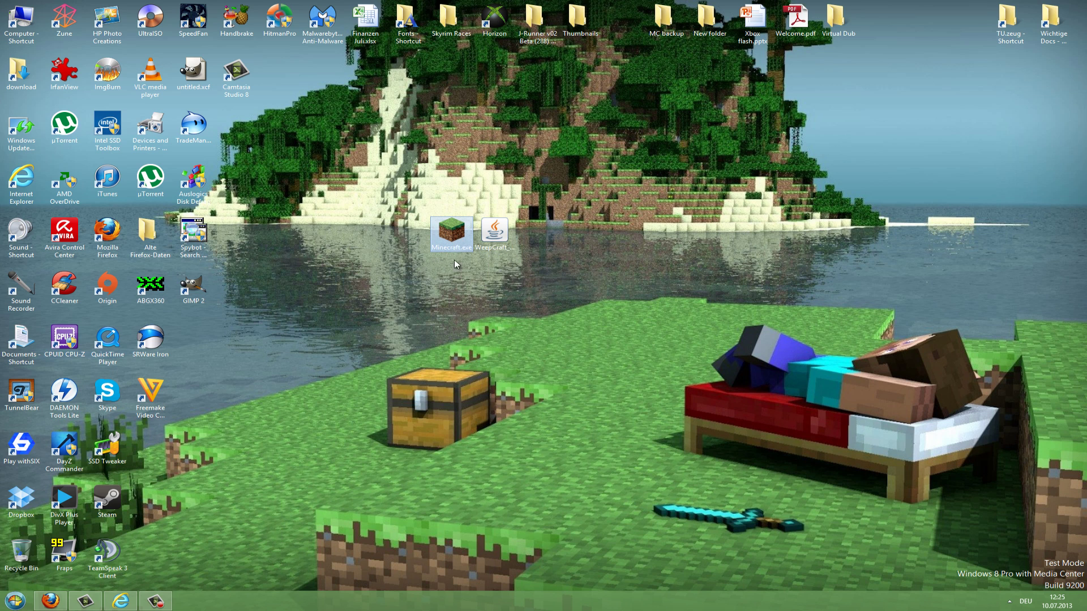
left_click(455, 269)
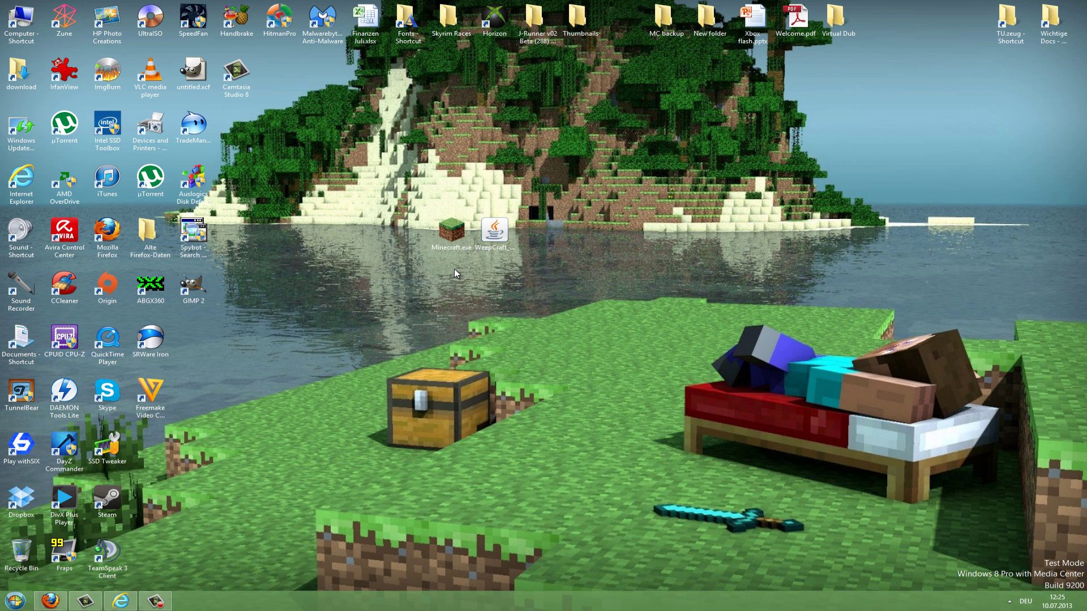
left_click(494, 234)
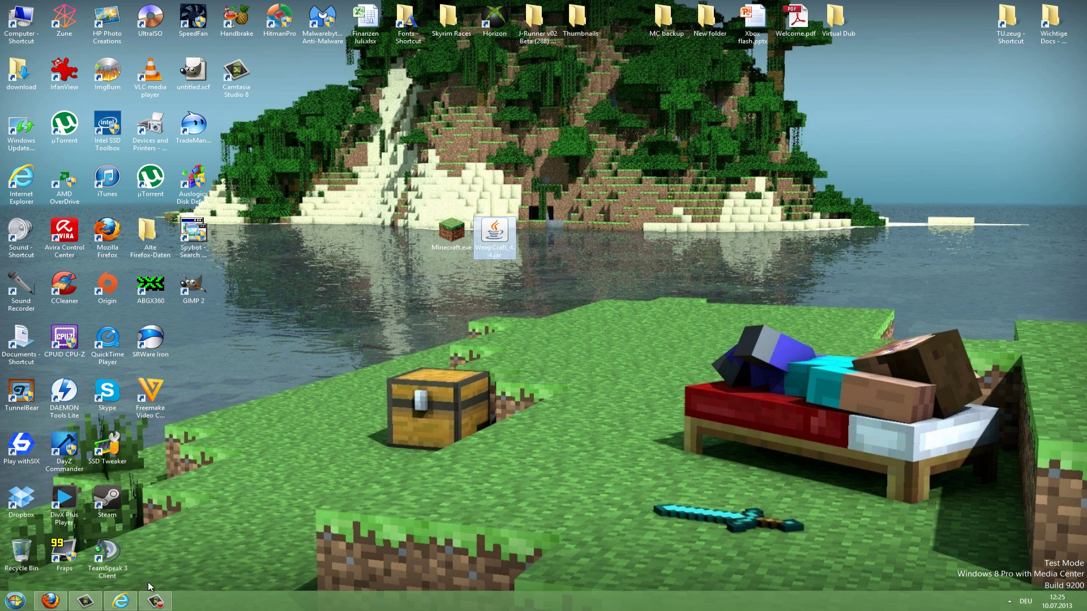
left_click(120, 601)
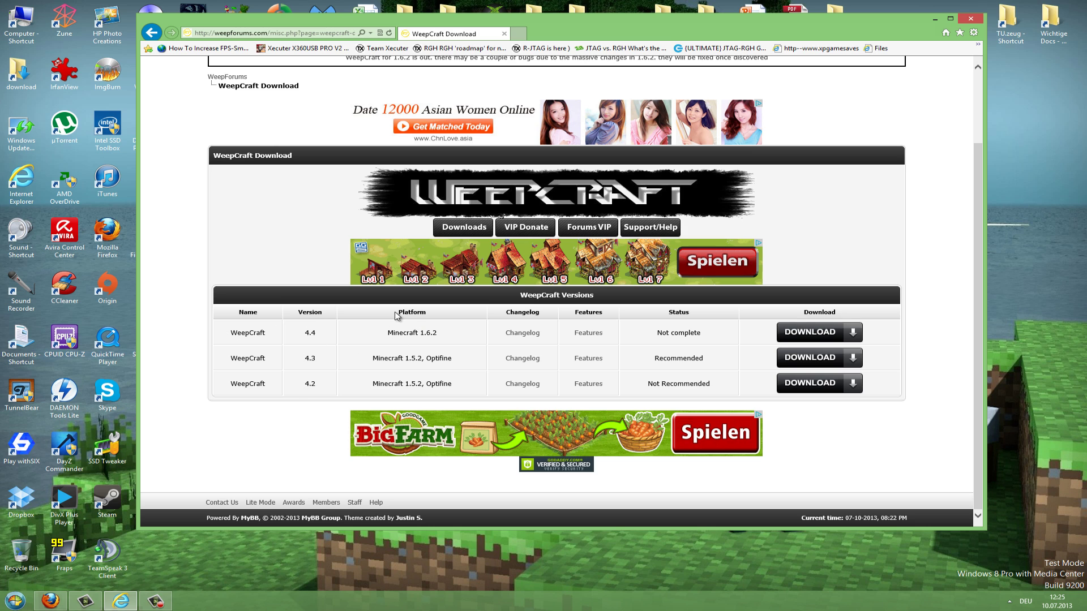
- Review the download page's Minecraft 1.6.2 platform and Optifine notes
left_click_drag(387, 332, 436, 337)
left_click(440, 339)
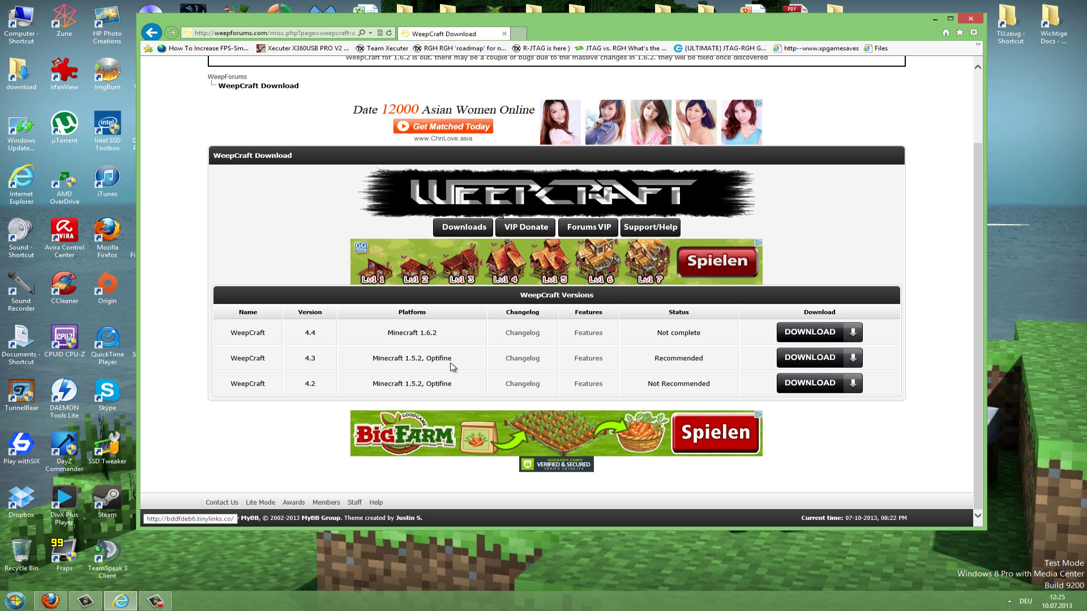
left_click_drag(452, 359, 426, 359)
left_click(445, 340)
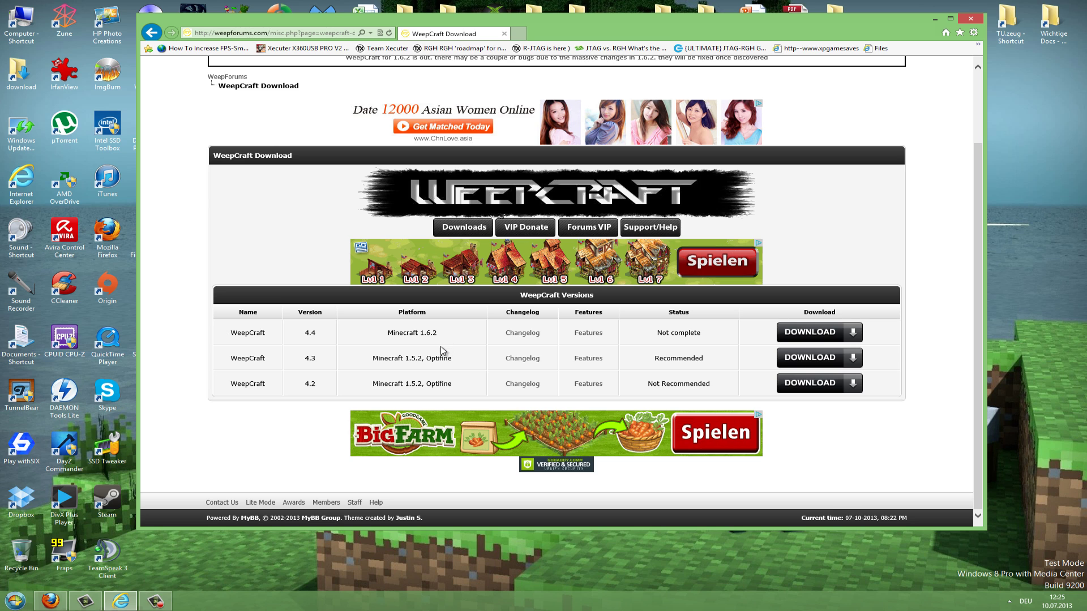
left_click(248, 34)
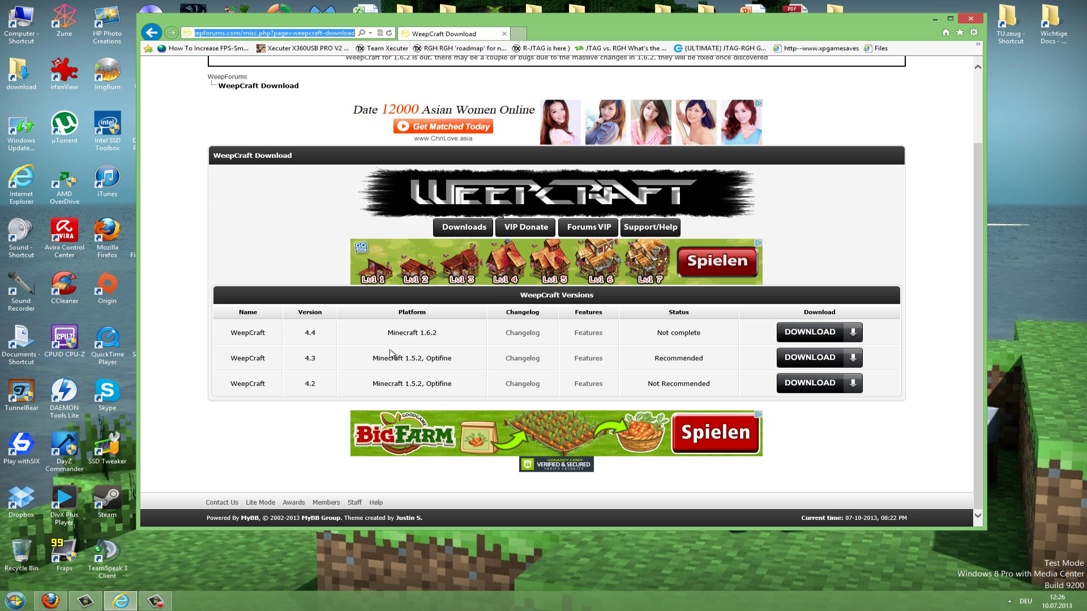
left_click(378, 313)
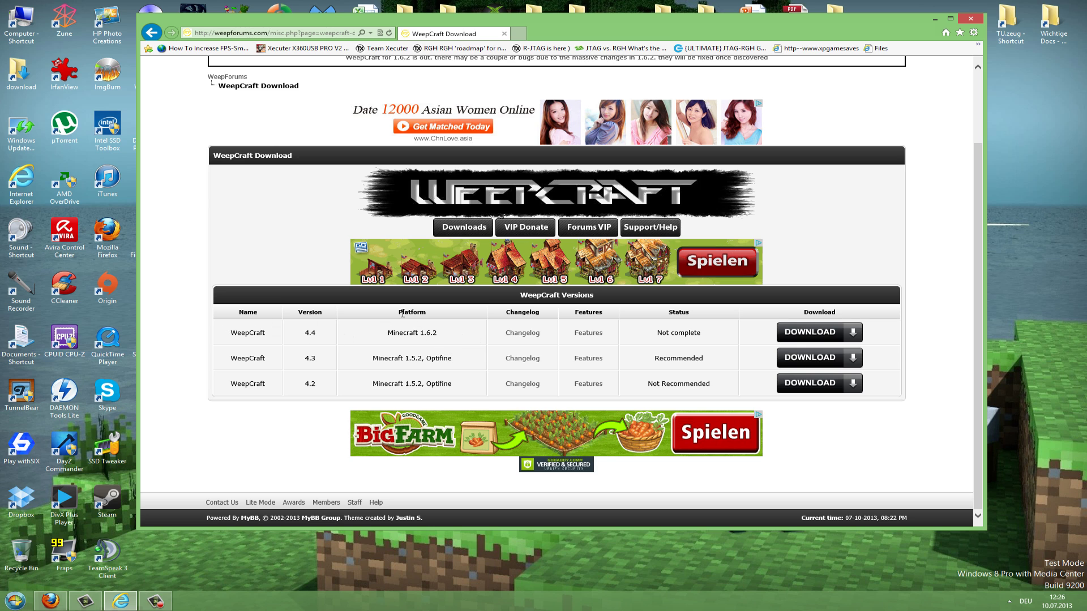
- Hide the browser and search %appdata% from Start to reach the Roaming folder
left_click(934, 18)
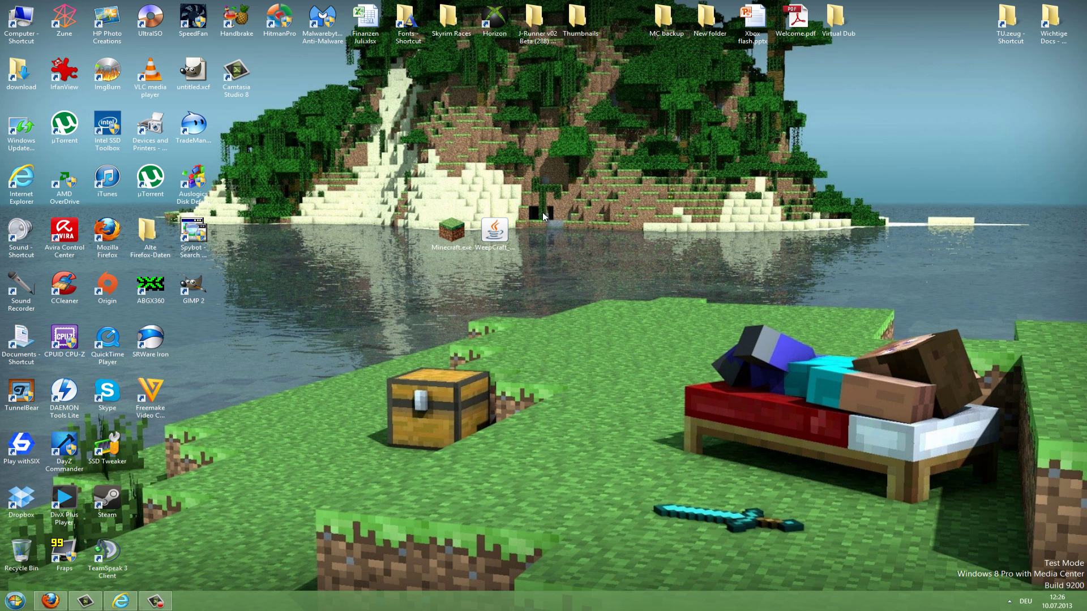
left_click(507, 253)
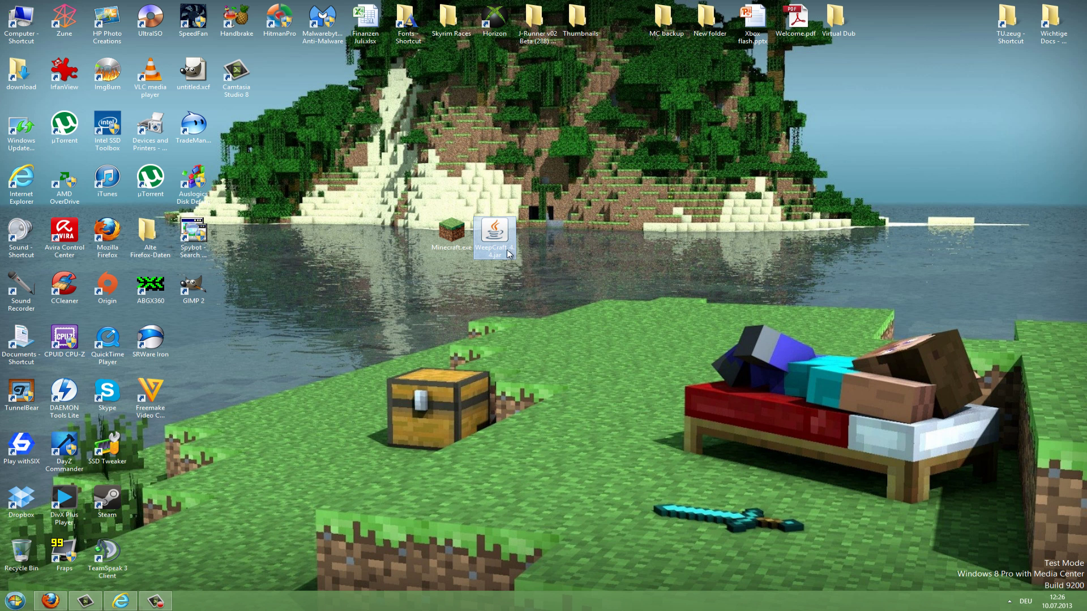
left_click(570, 229)
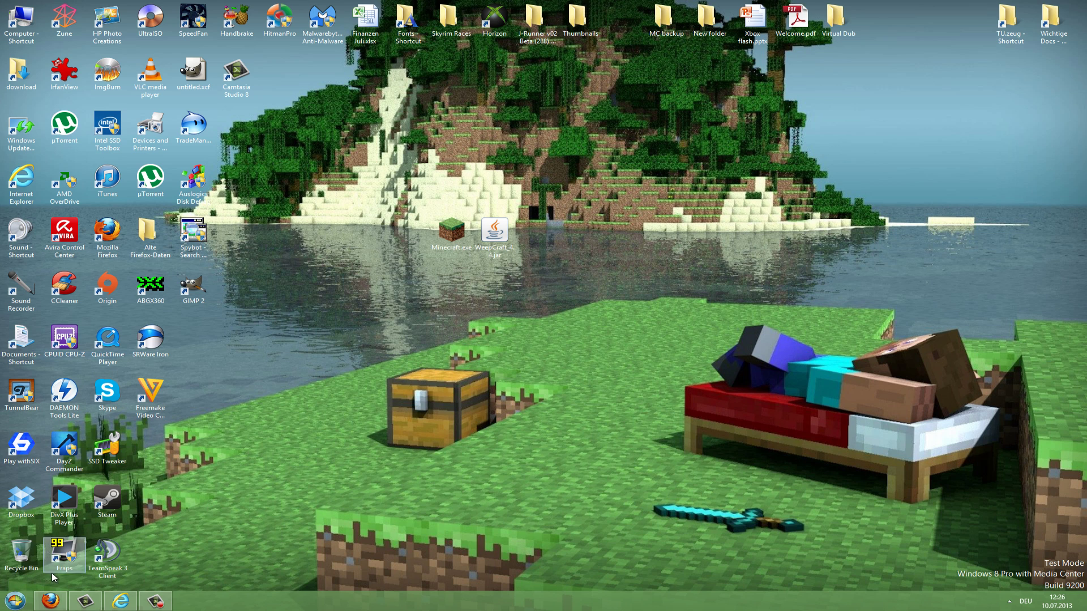
left_click(16, 602)
type("%apdaat")
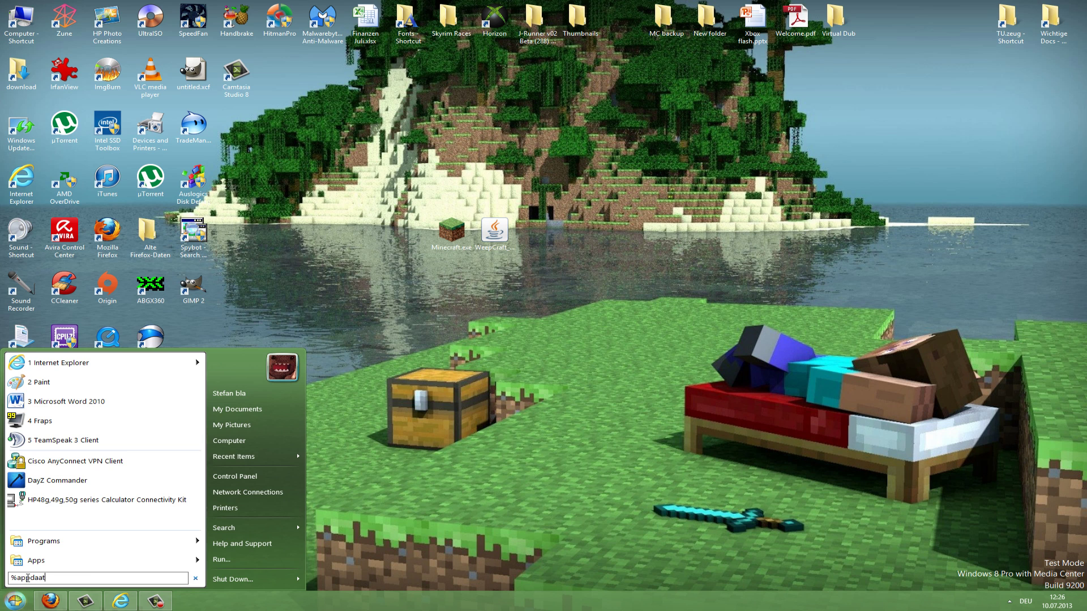
key("BackSpace")
key("BackSpace")
type("t")
key("Return")
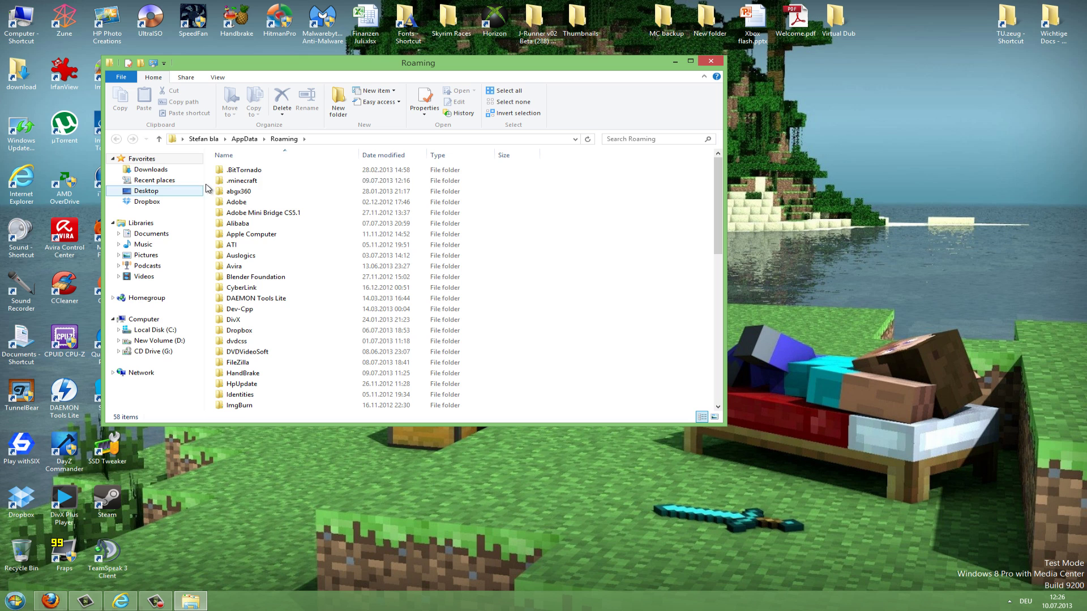
- Open the .minecraft folder and then its versions folder
left_click_drag(321, 68, 299, 59)
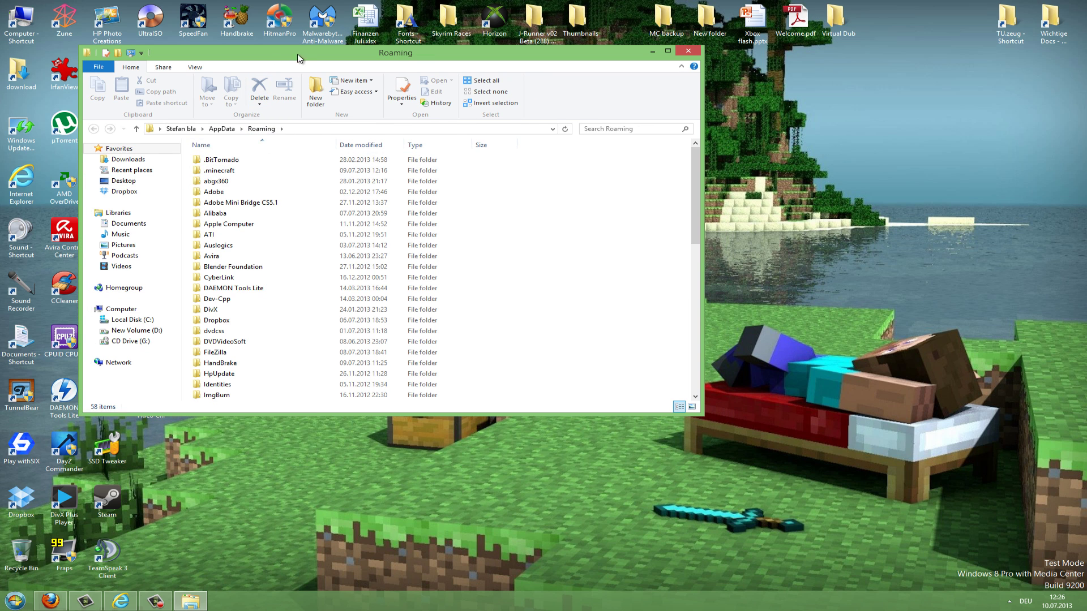
left_click(248, 170)
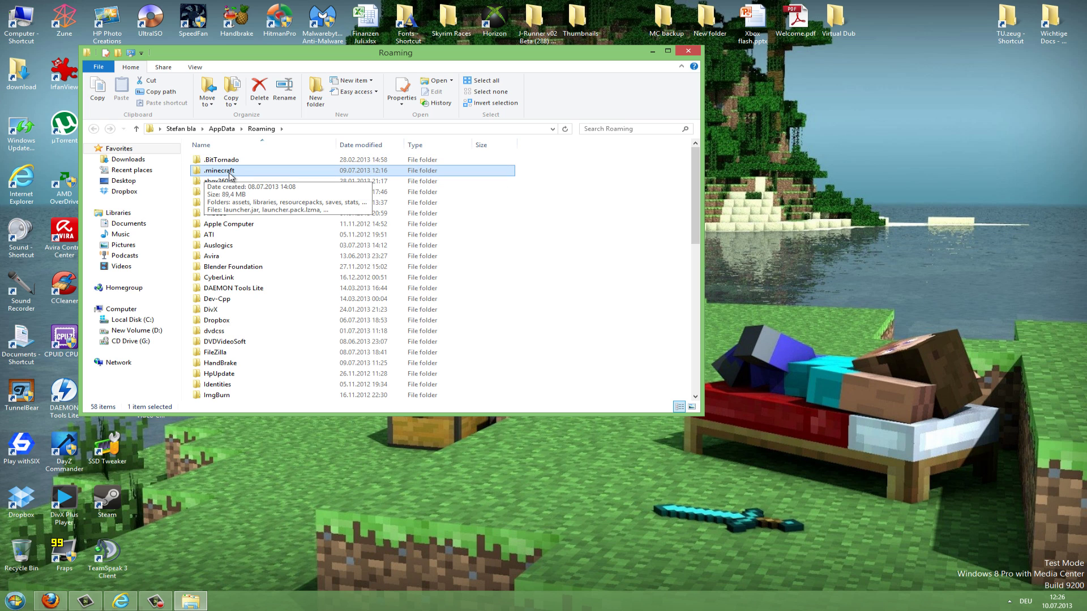
double_click(231, 175)
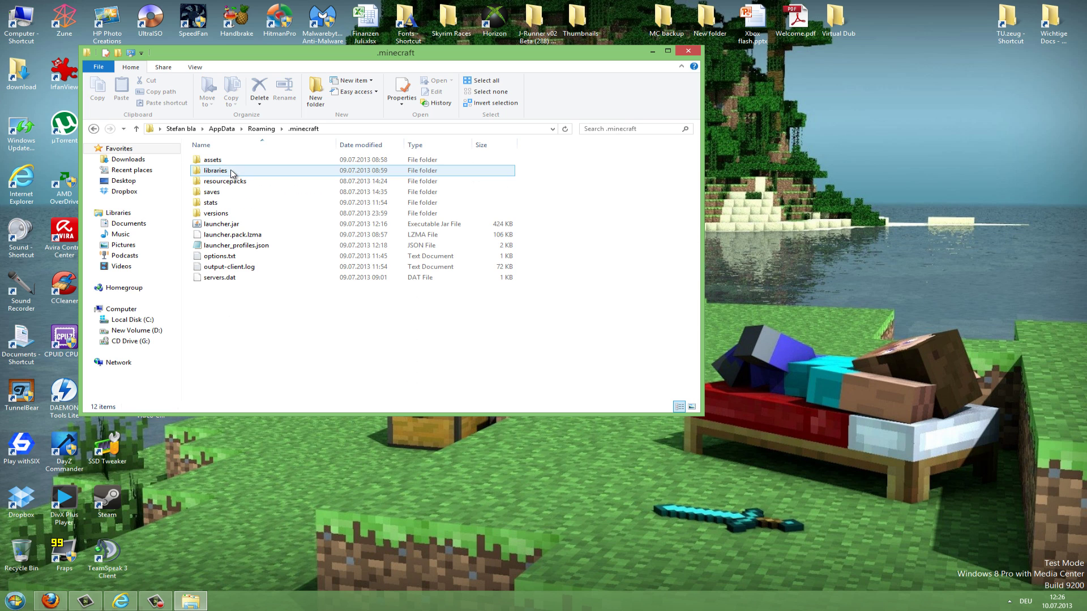
double_click(231, 214)
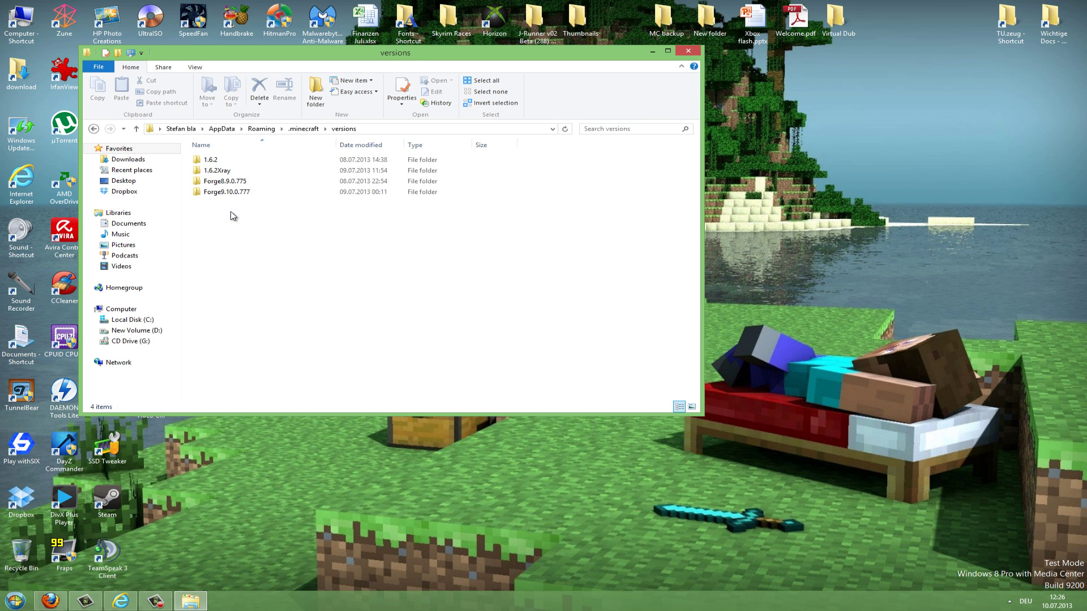
- Look over the 1.6.2 and Forge version folders and shift the window right
left_click_drag(230, 219, 204, 144)
left_click(217, 212)
left_click_drag(226, 208, 208, 152)
left_click(229, 208)
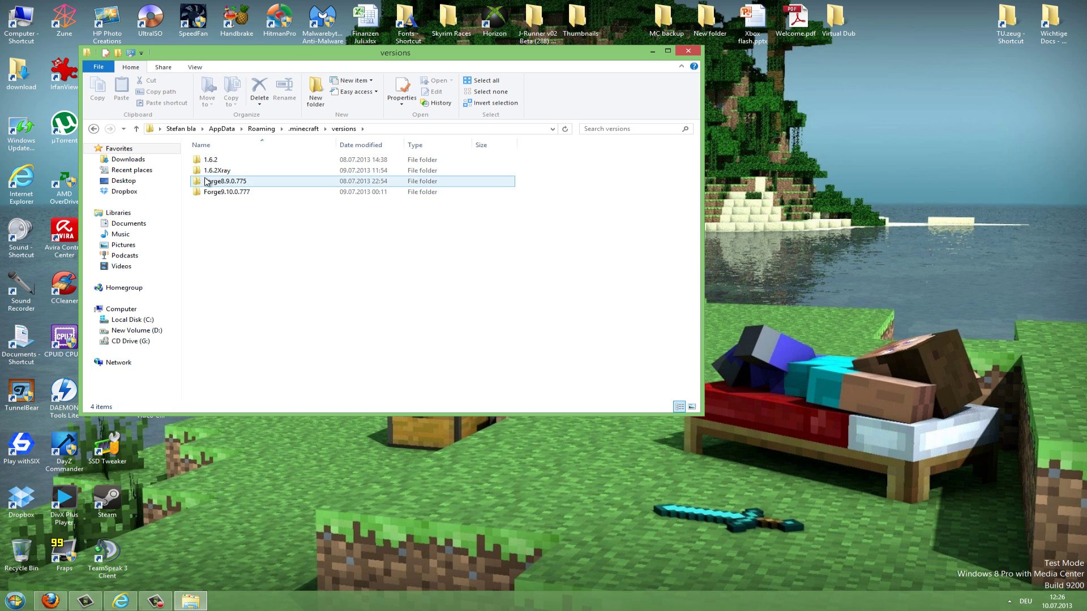
left_click(251, 195)
left_click(210, 163)
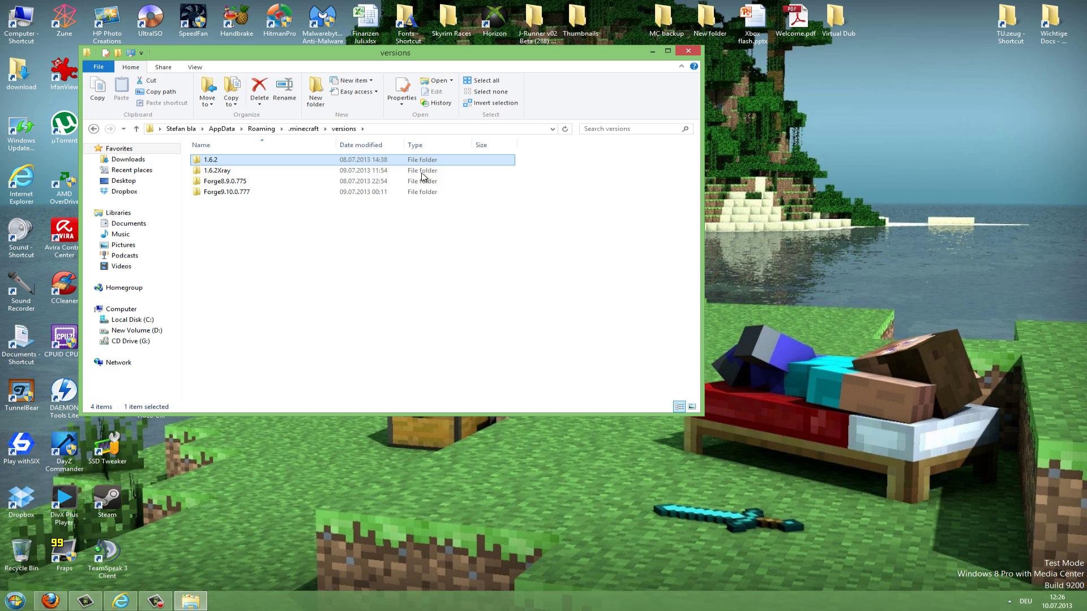
left_click(259, 241)
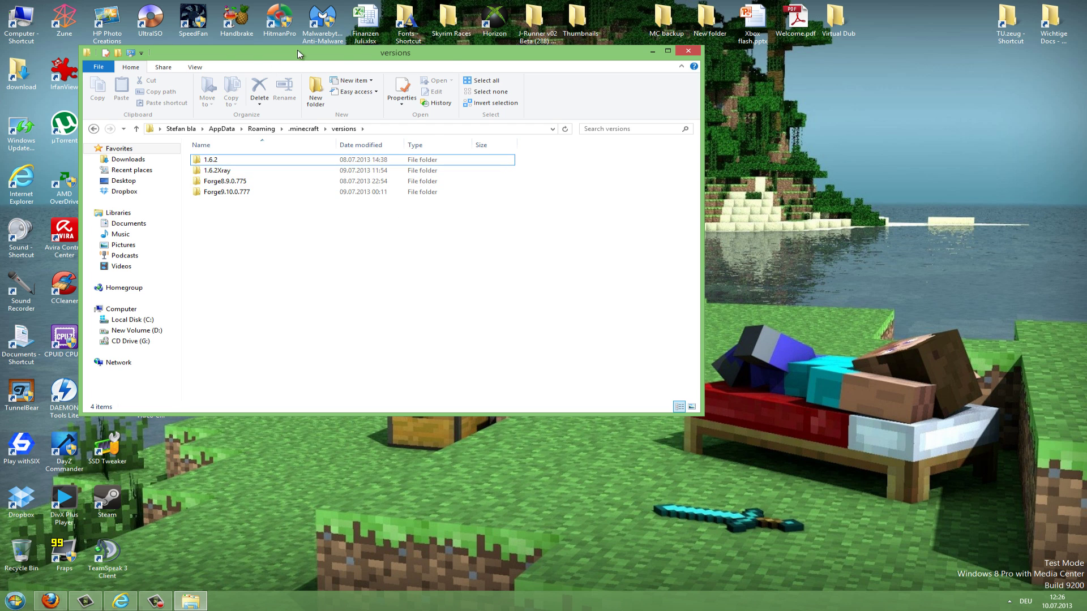
left_click_drag(301, 54, 473, 58)
- Create a folder named Weepcraft in versions and open it
right_click(385, 229)
mouse_move(476, 373)
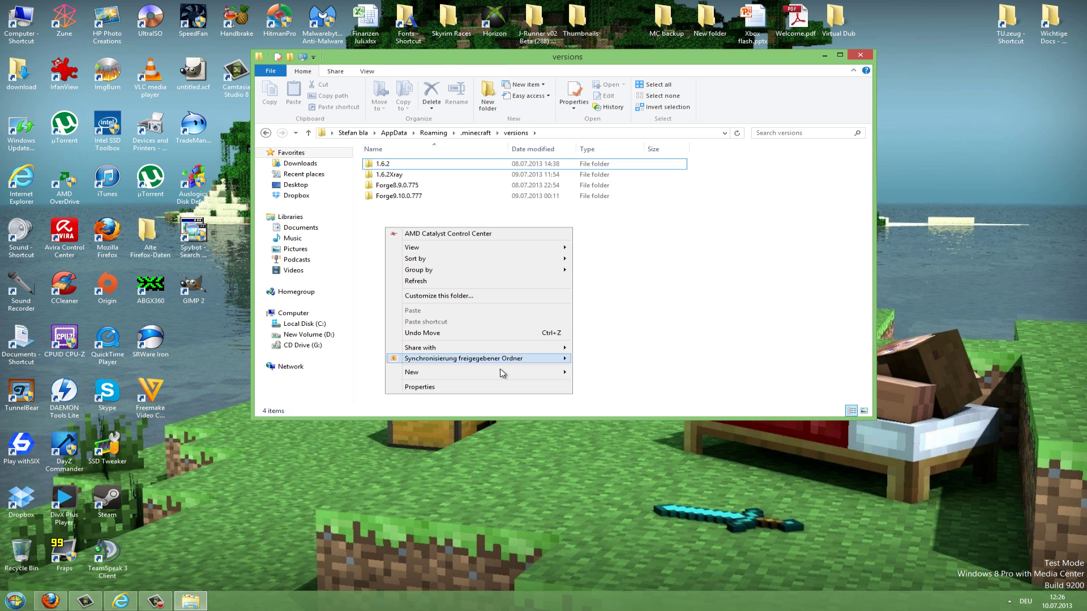
left_click(599, 373)
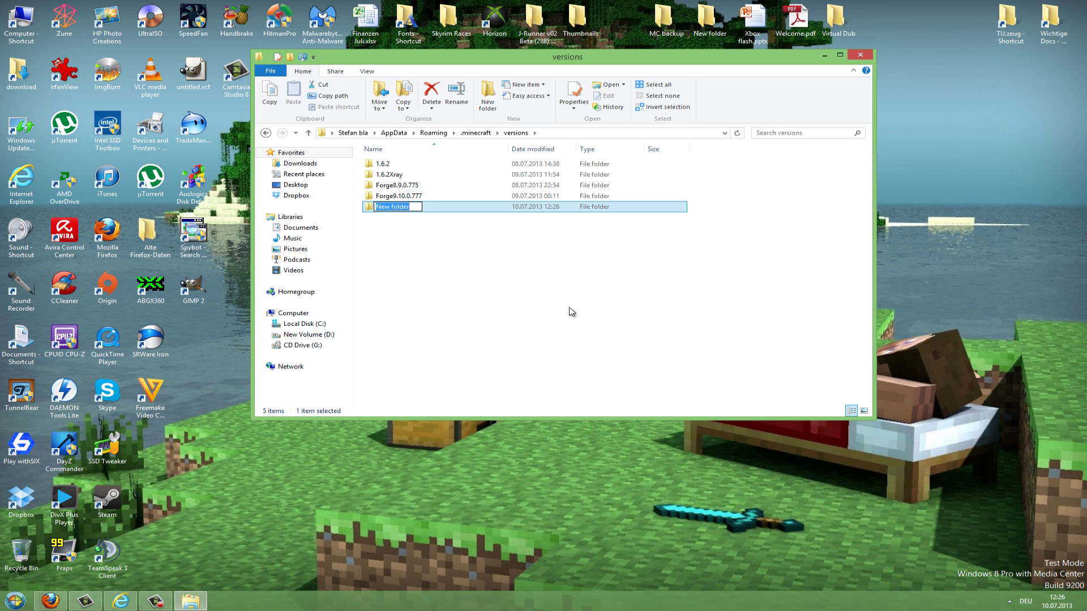
key("BackSpace")
type("epcraft")
key("Return")
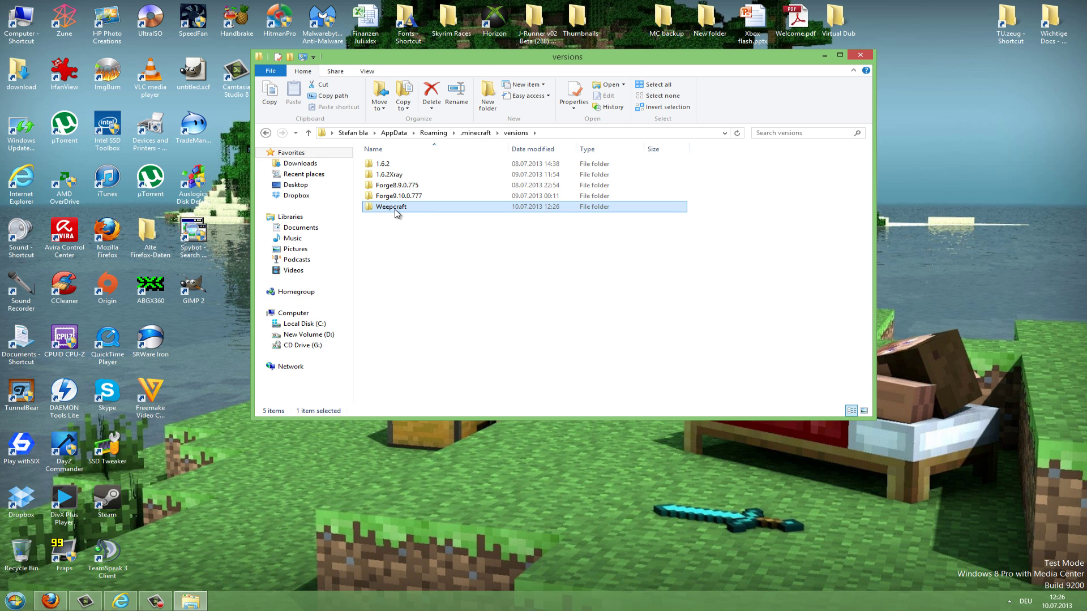
double_click(396, 209)
- Move WeepCraft_4.4.jar from the desktop into the Weepcraft folder
left_click_drag(341, 56, 585, 199)
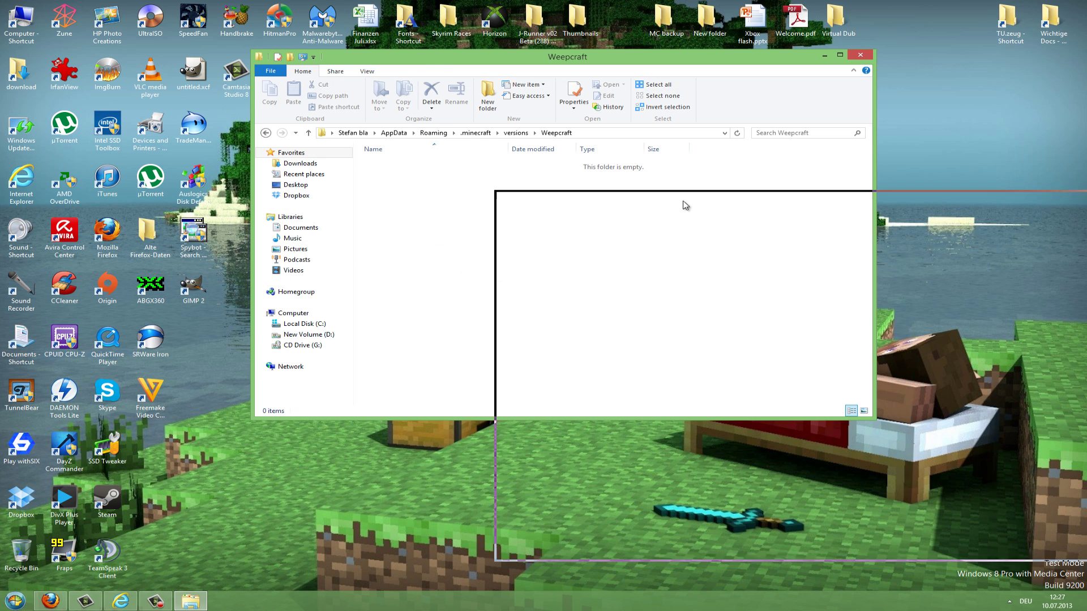
left_click_drag(479, 234, 350, 314)
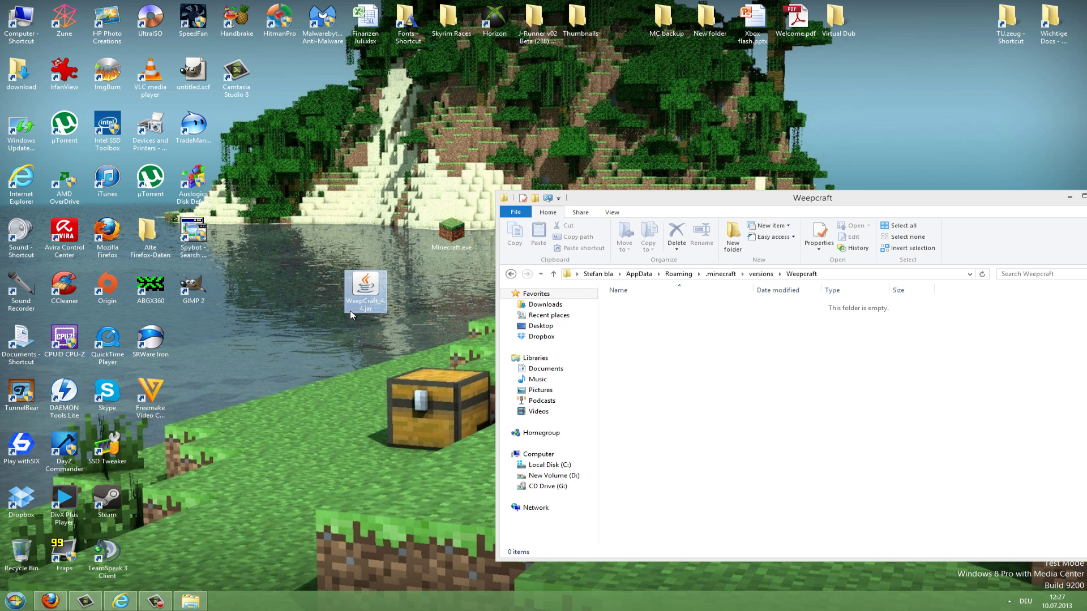
key("Return")
left_click_drag(365, 292, 686, 361)
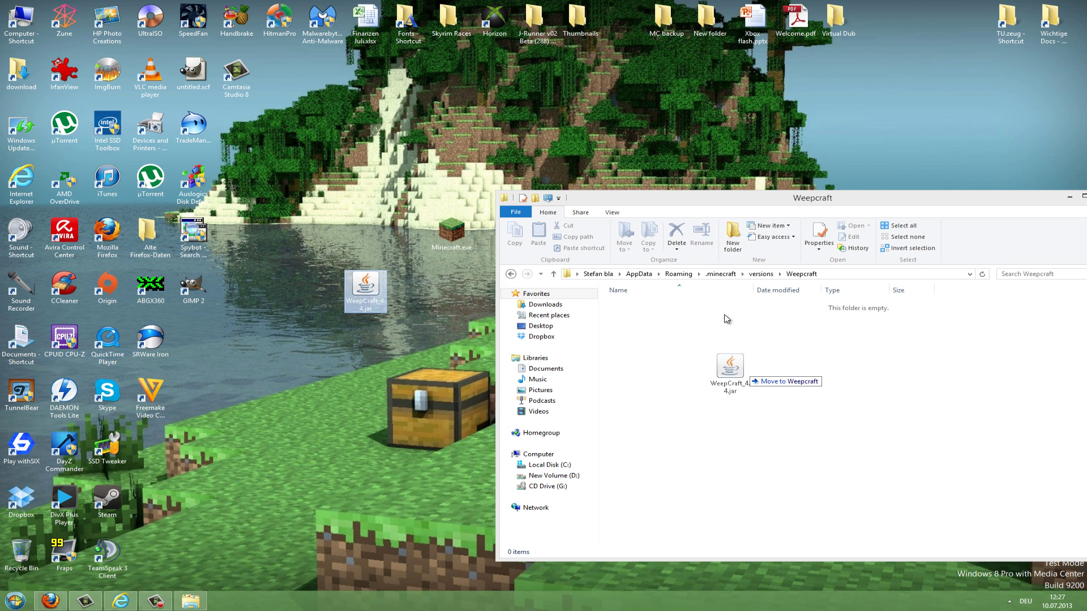
- Rename the jar to Weepcraft.jar
left_click_drag(689, 201, 402, 80)
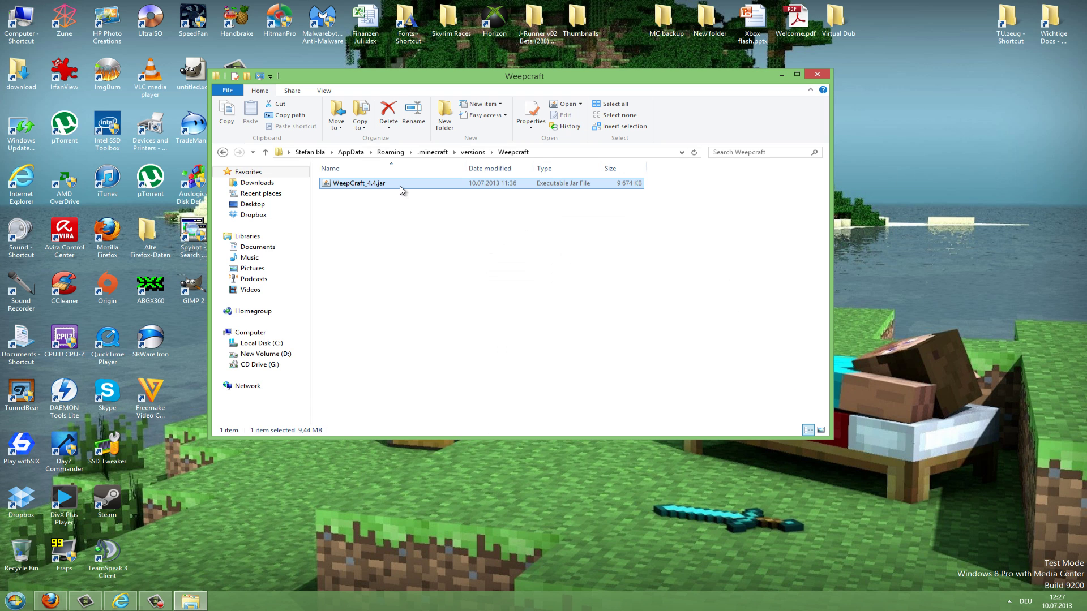
right_click(402, 189)
left_click(440, 353)
key("BackSpace")
type("Weep")
type("craft")
key("Return")
- Copy 1.6.2.json from the versions/1.6.2 folder
left_click(429, 211)
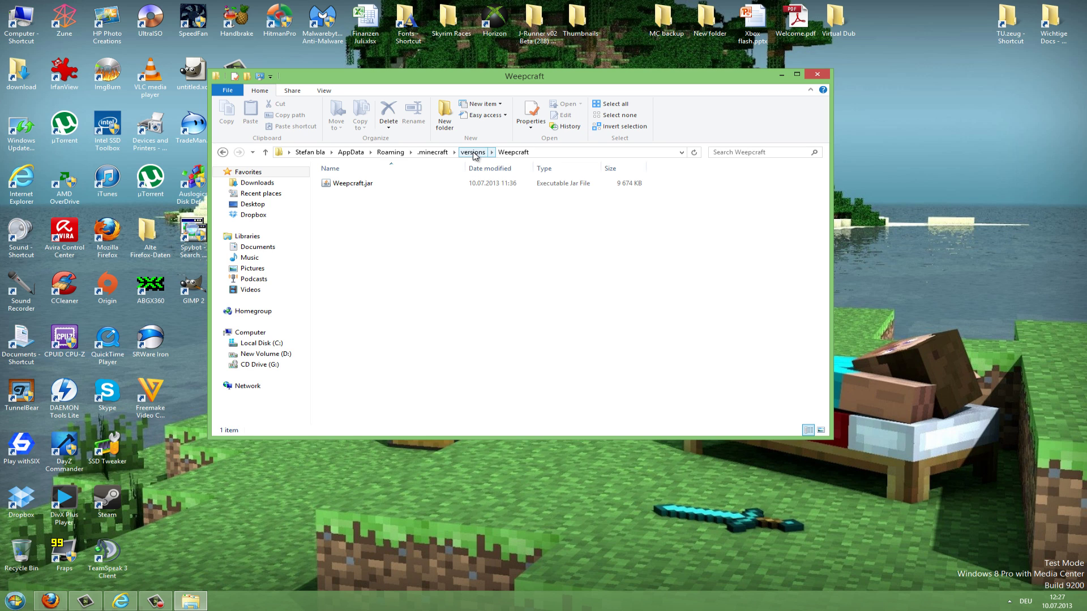
left_click(473, 152)
double_click(362, 187)
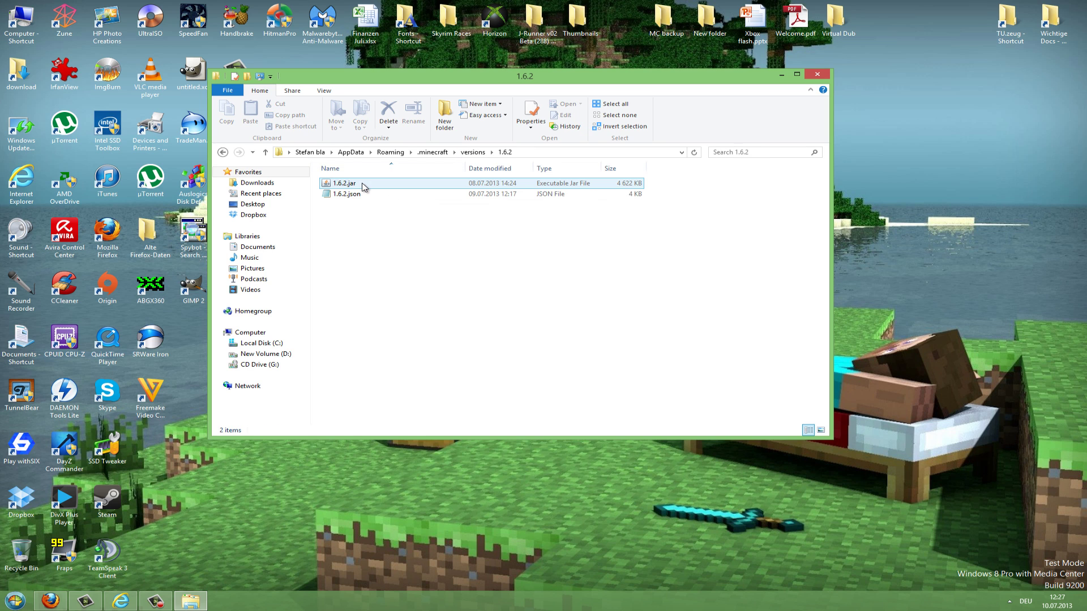
right_click(347, 199)
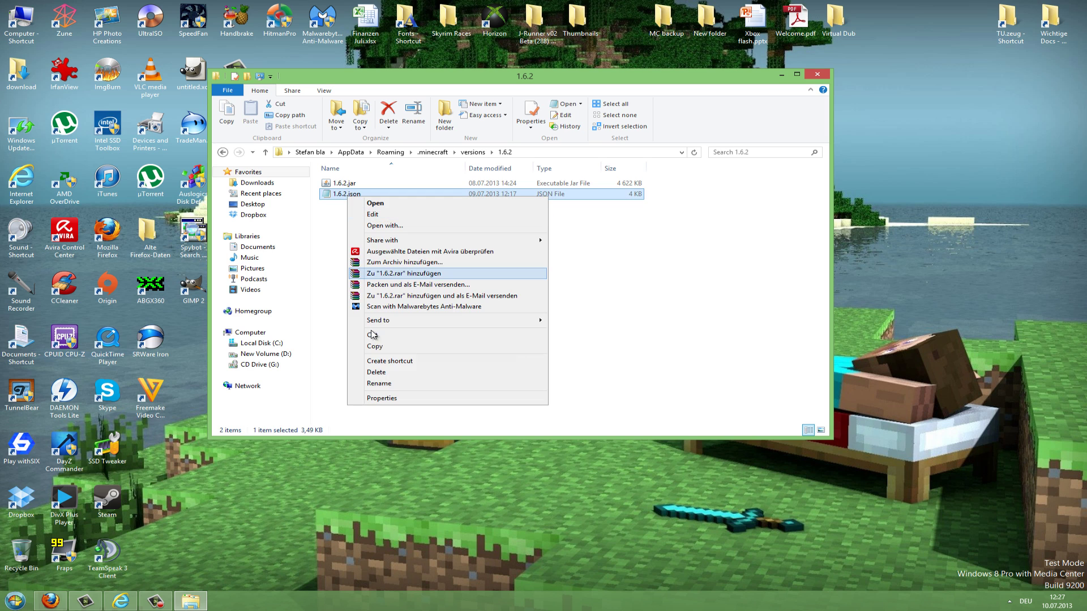
left_click(369, 350)
- Paste the JSON into Weepcraft and rename it Weepcraft.json
key("BackSpace")
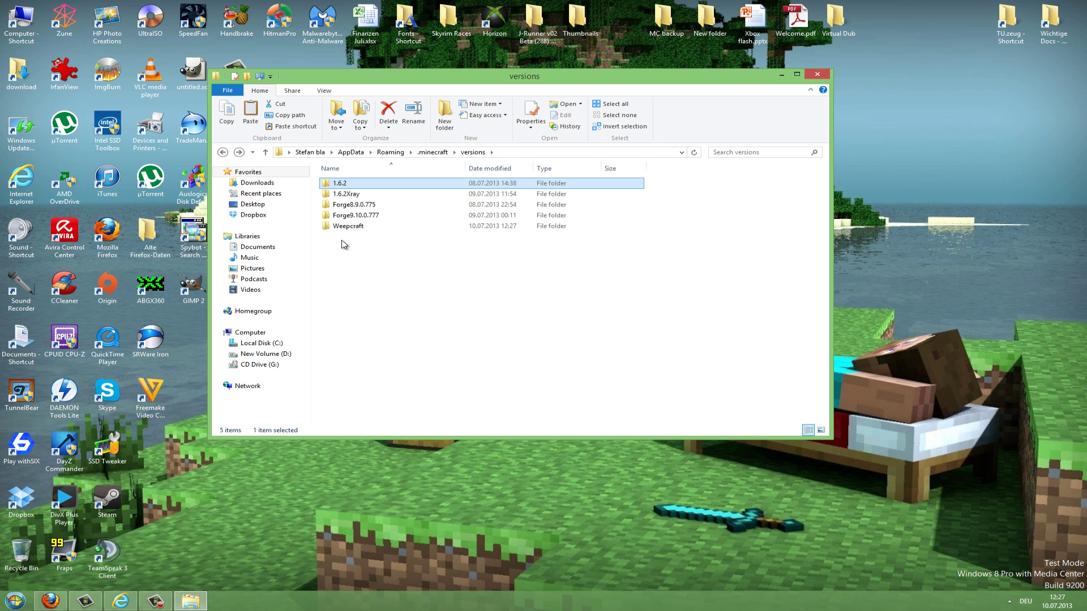
double_click(350, 226)
right_click(353, 224)
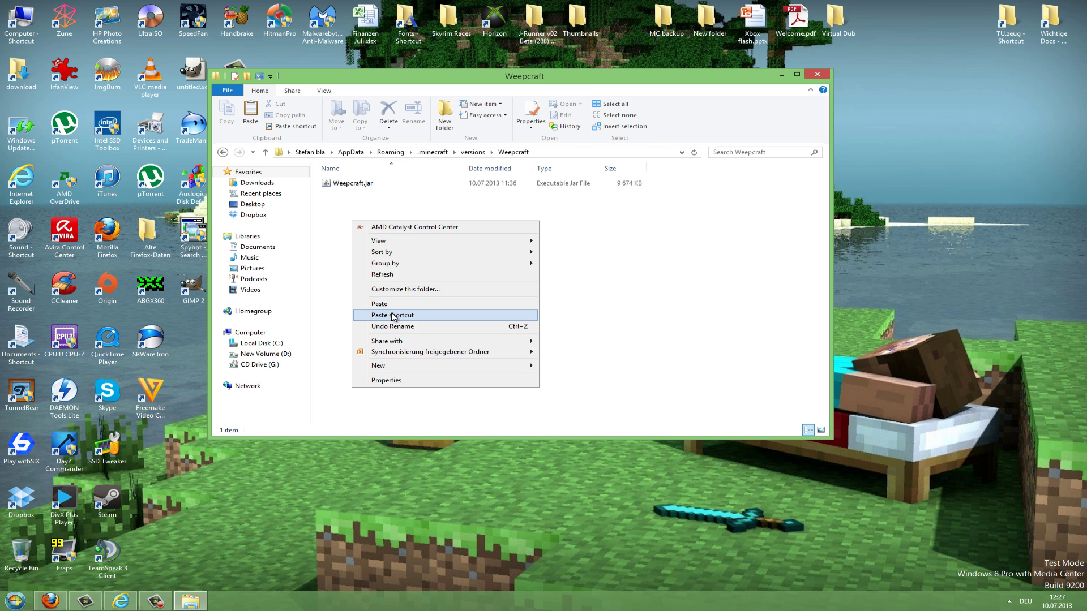
left_click(366, 303)
right_click(333, 185)
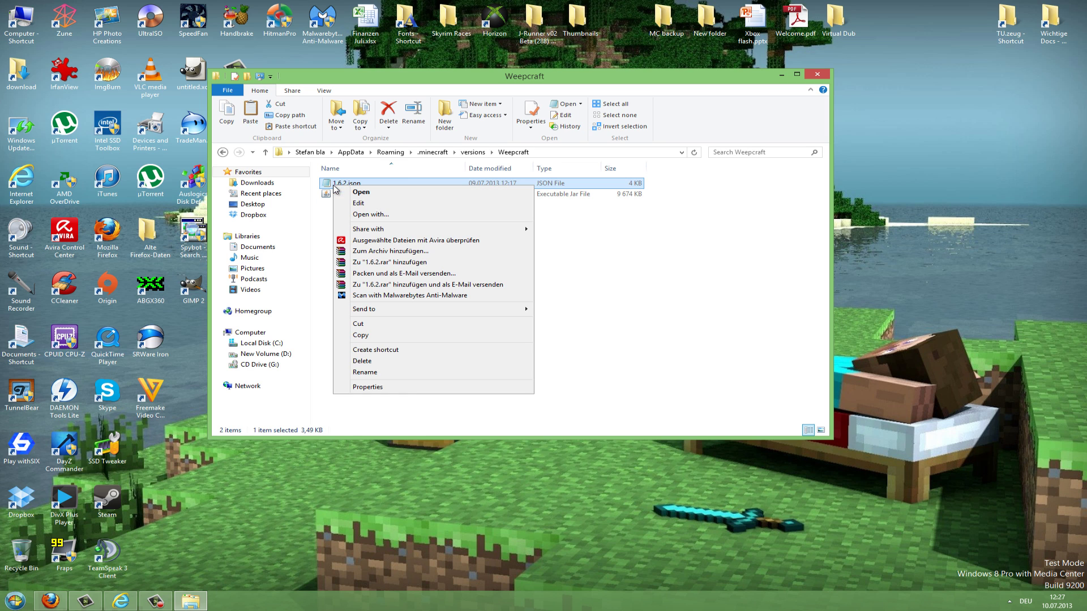
left_click(408, 375)
type("Weepcr")
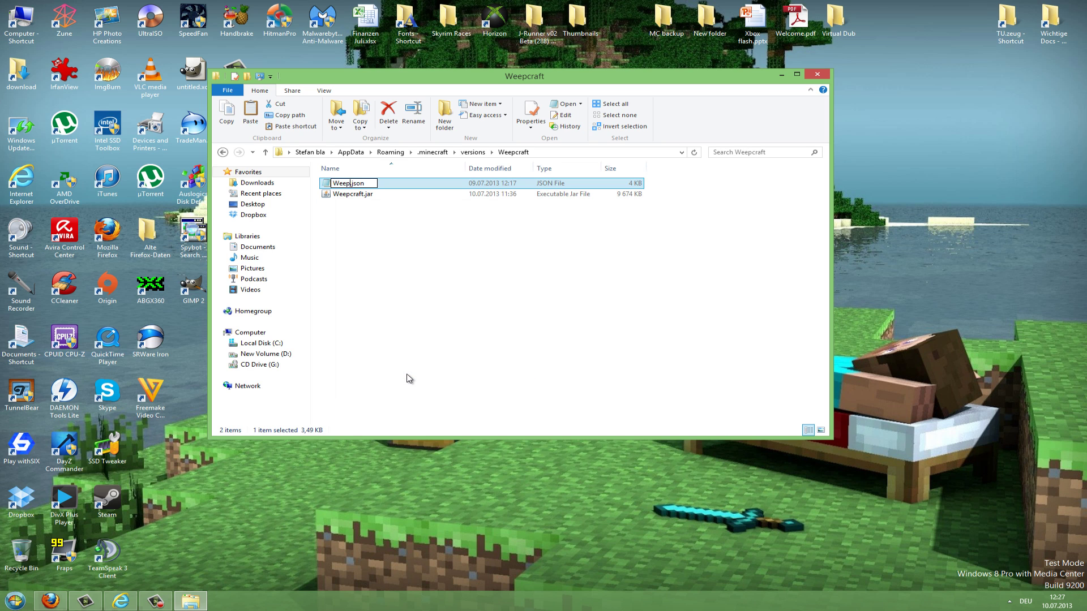
type("aft")
key("Return")
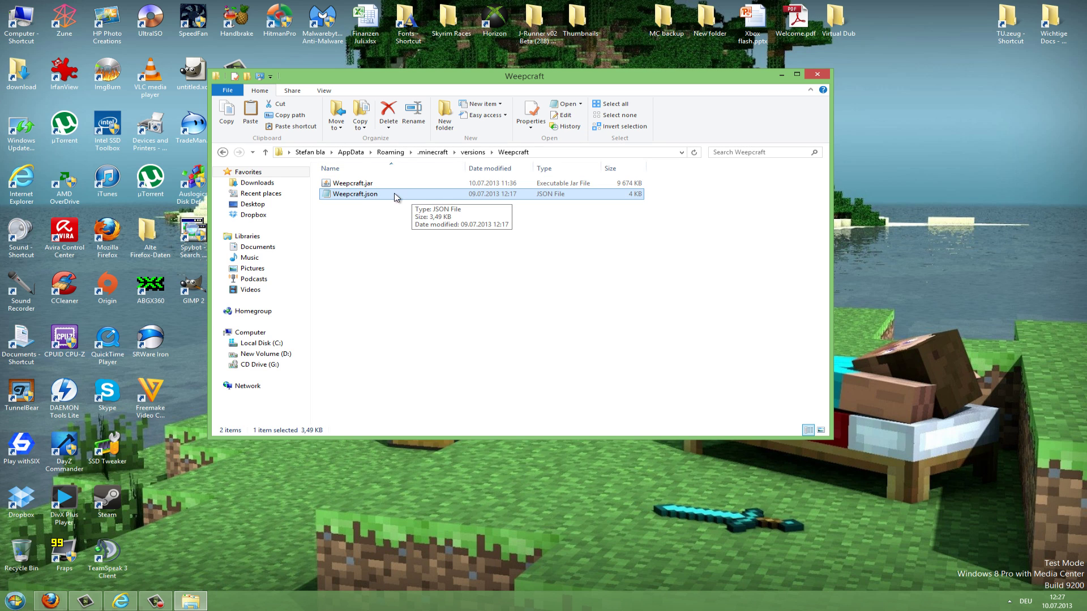
- Open Weepcraft.json in Notepad using the Open with app chooser
right_click(355, 195)
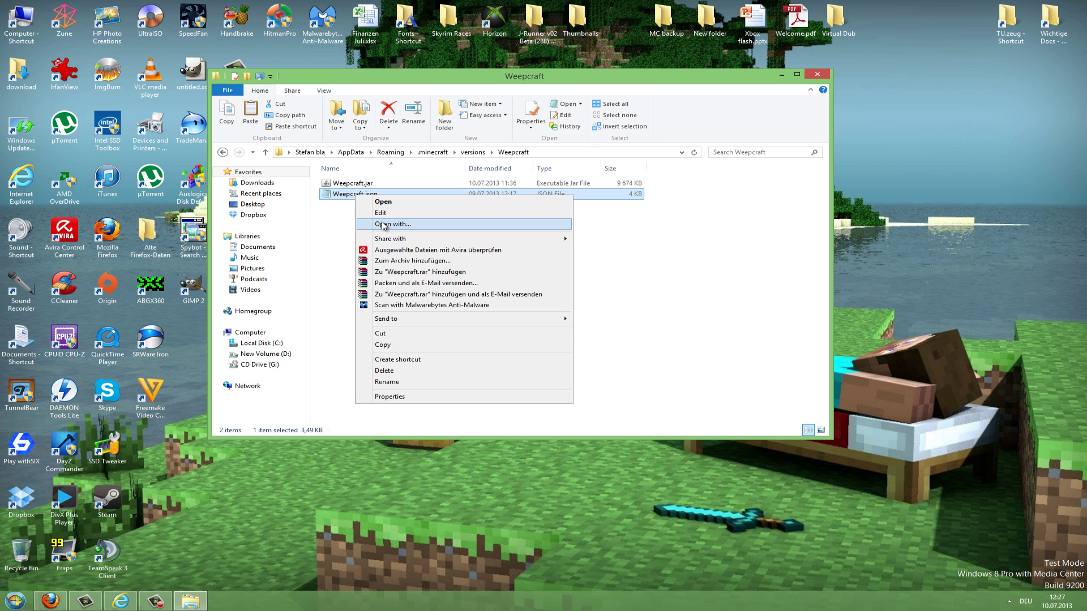
left_click(384, 225)
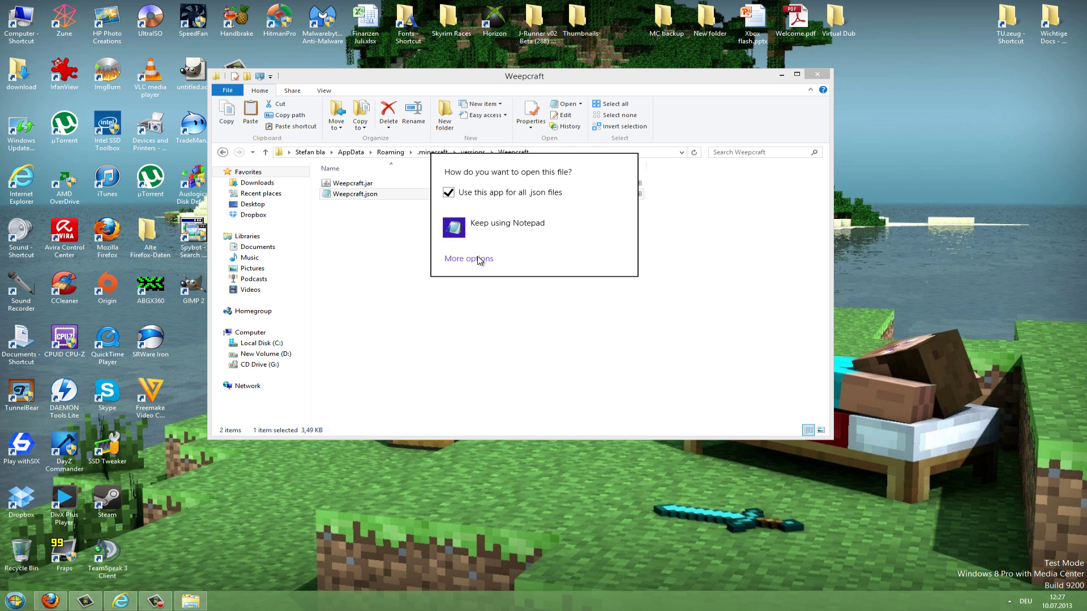
left_click(479, 260)
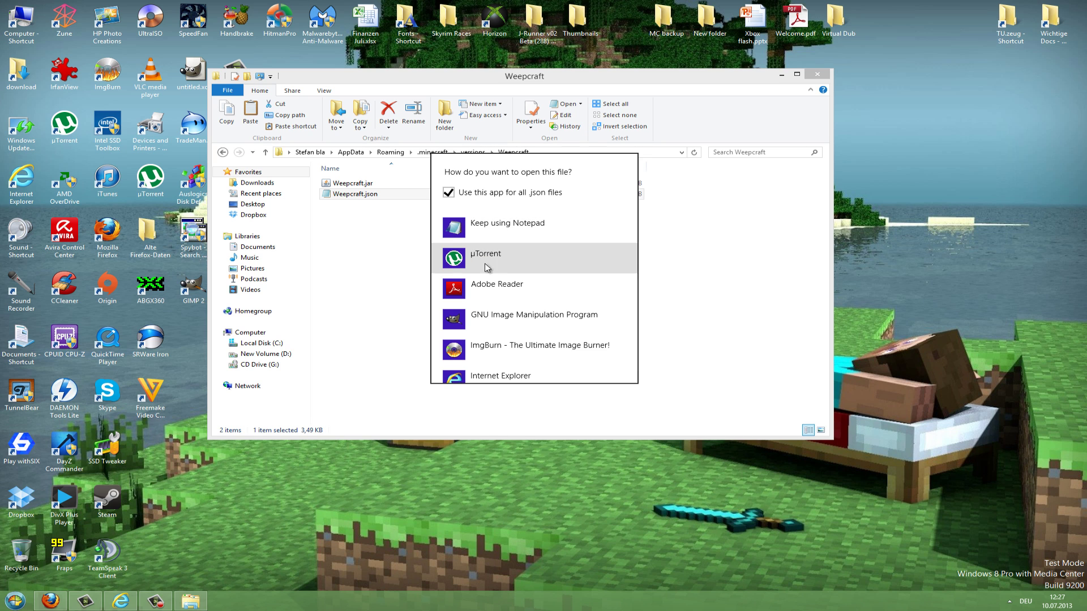
left_click(518, 229)
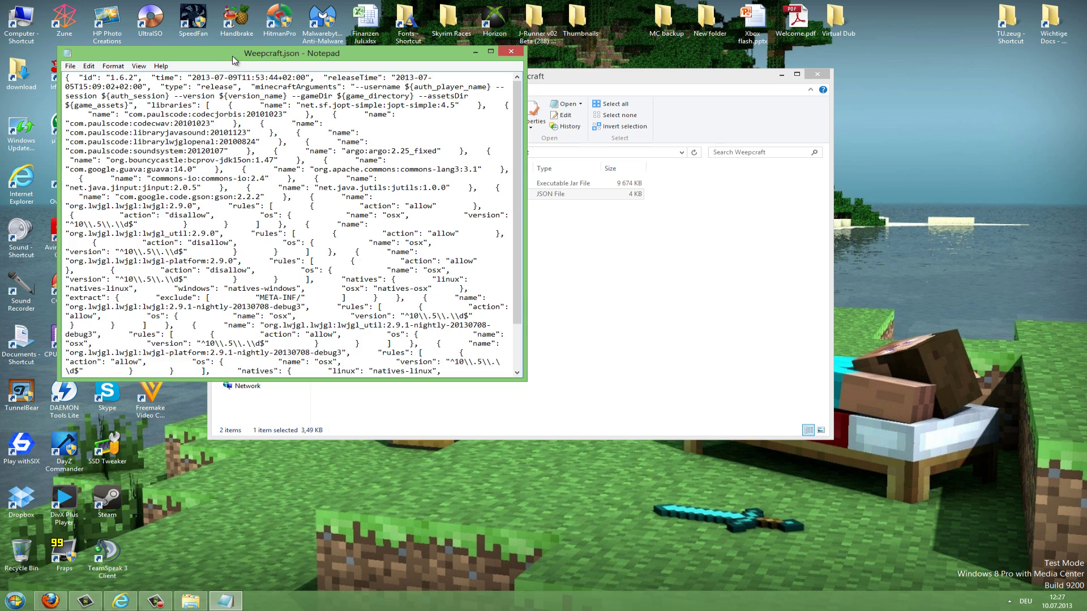
- Change the id value from 1.6.2 to Weepcraft in Notepad
left_click_drag(233, 58, 526, 198)
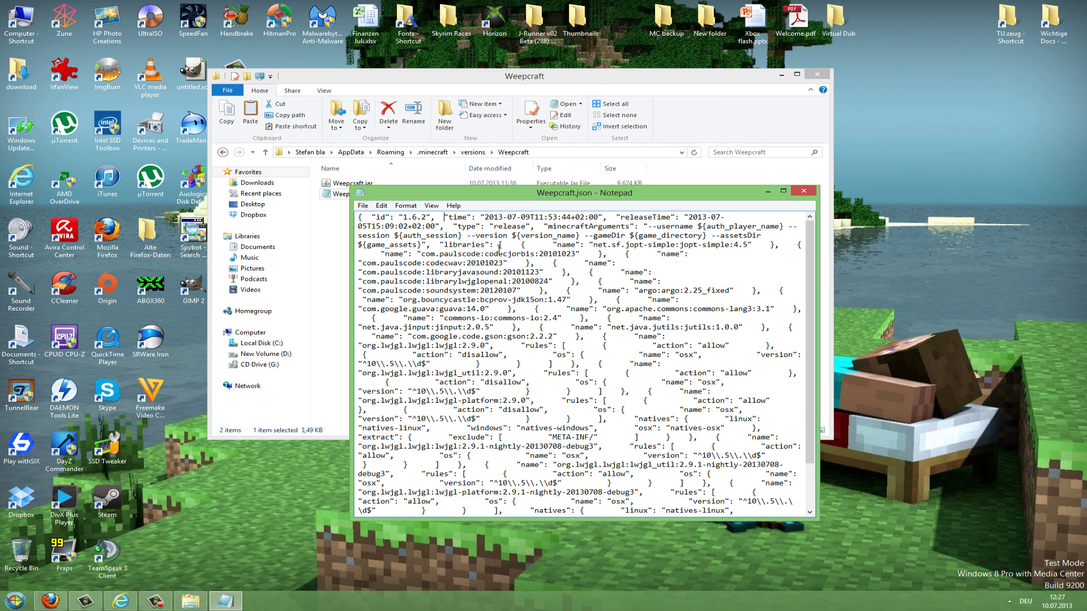
key("ctrl+a")
left_click(630, 437)
mouse_move(425, 204)
left_mouse_down()
mouse_move(414, 223)
mouse_move(363, 230)
left_mouse_up()
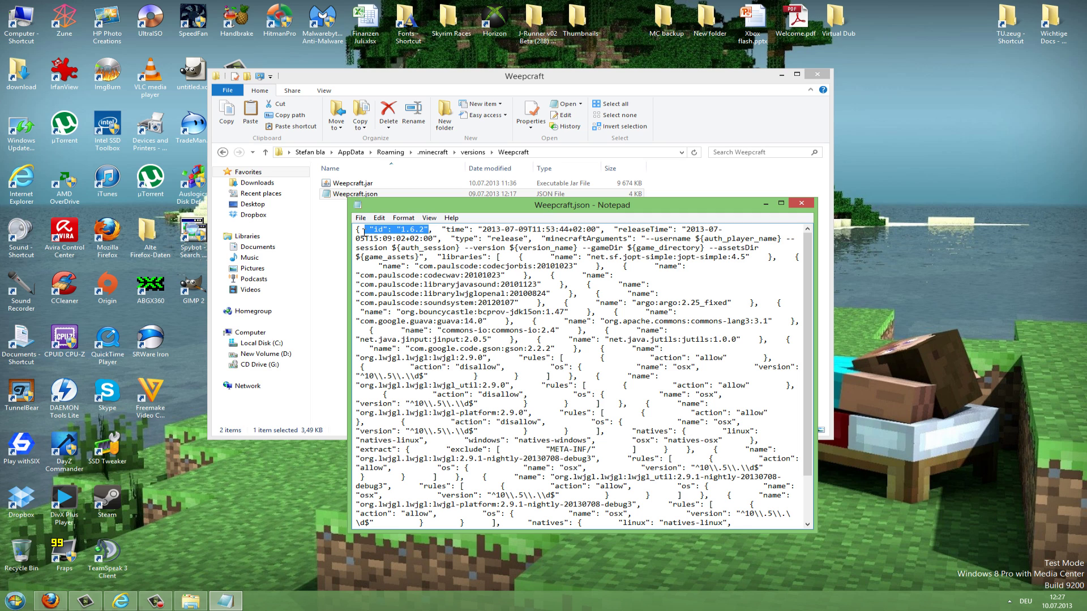
left_click(426, 229)
left_click(405, 230)
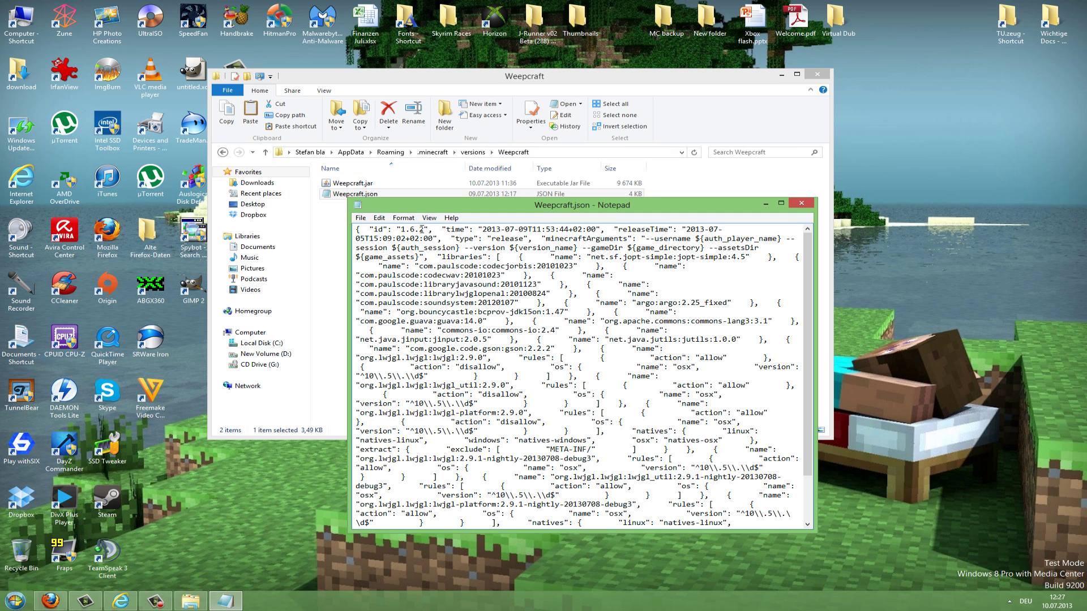
left_click_drag(420, 230, 405, 230)
type("W")
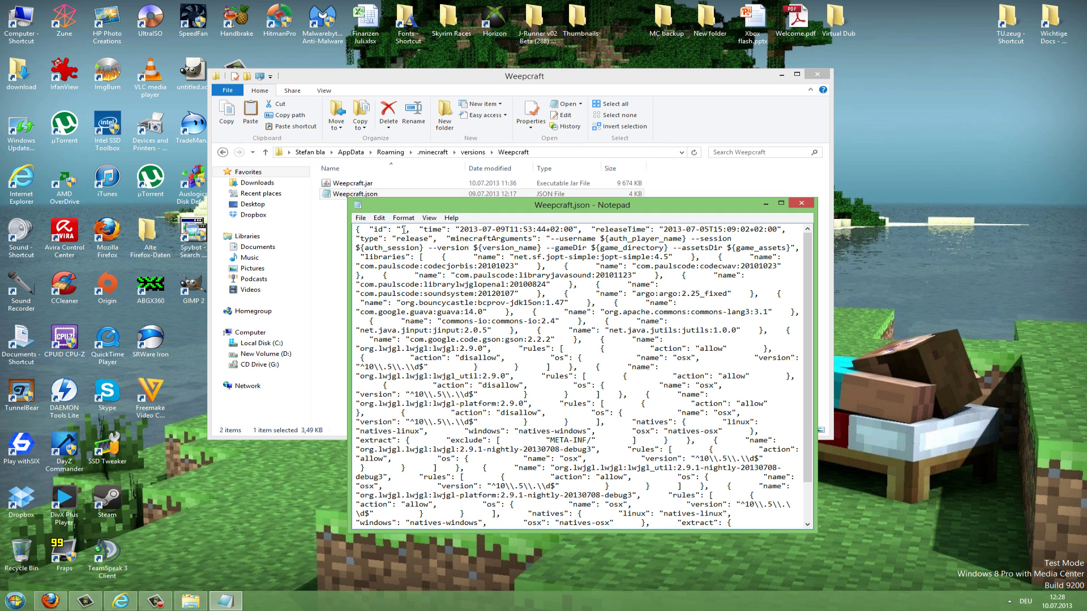
type("eepcraft")
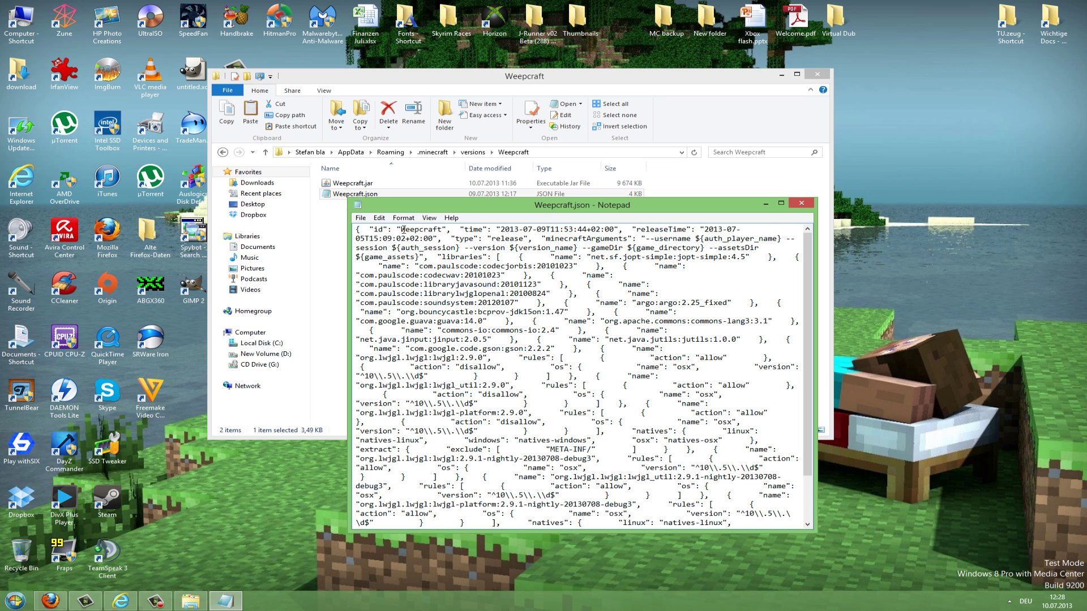
- Save the JSON, confirm the Weepcraft id, and close Notepad
left_click(360, 218)
left_click(376, 254)
mouse_move(443, 229)
left_mouse_down()
mouse_move(405, 229)
mouse_move(461, 230)
left_mouse_up()
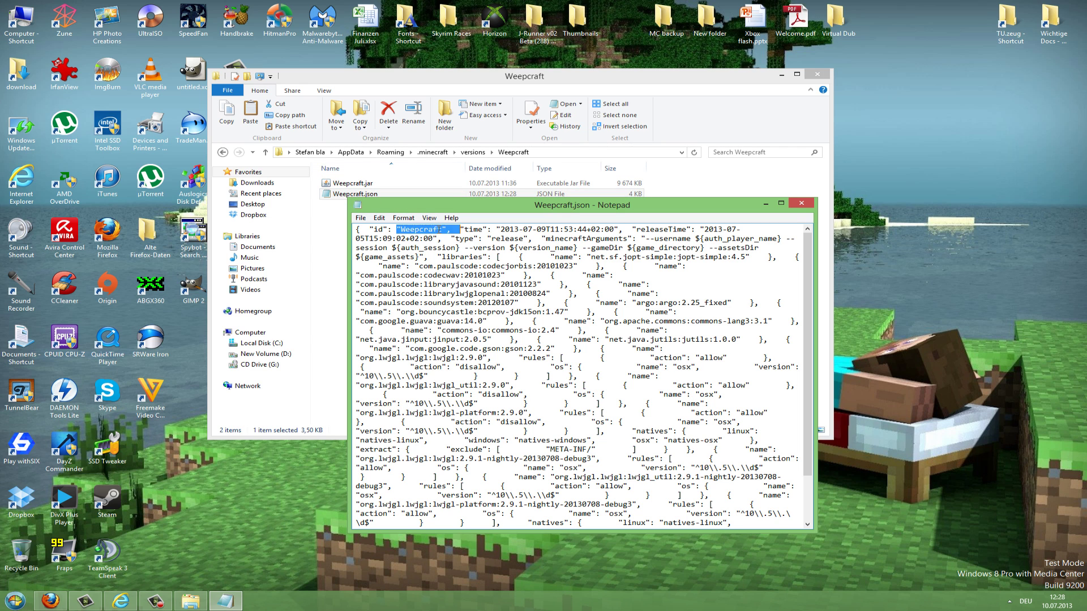
left_click(806, 206)
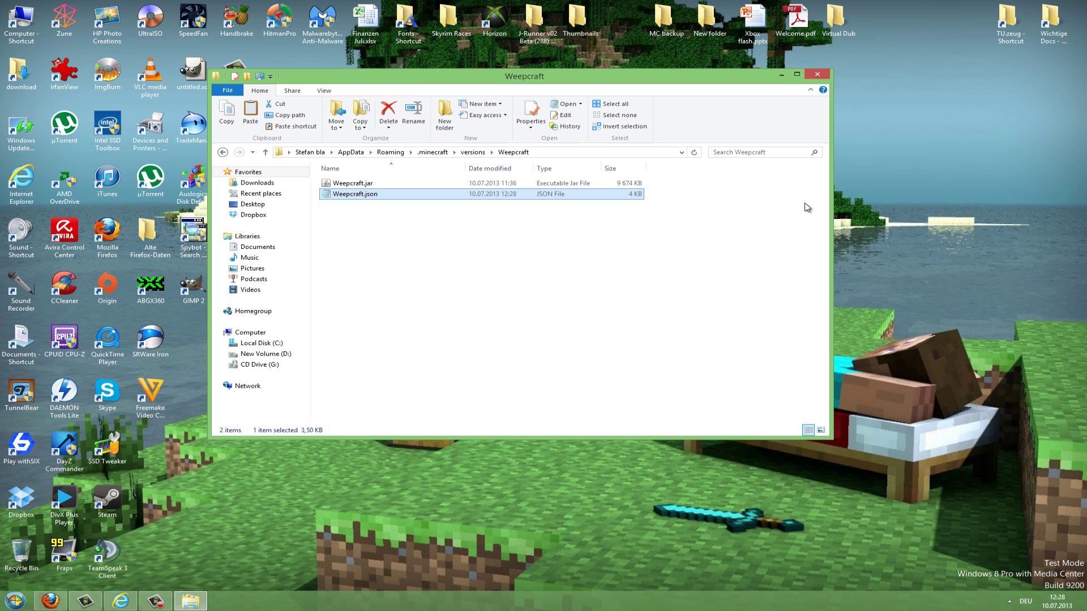
- Close the Weepcraft folder window and start the Minecraft Launcher from the desktop
left_click(820, 74)
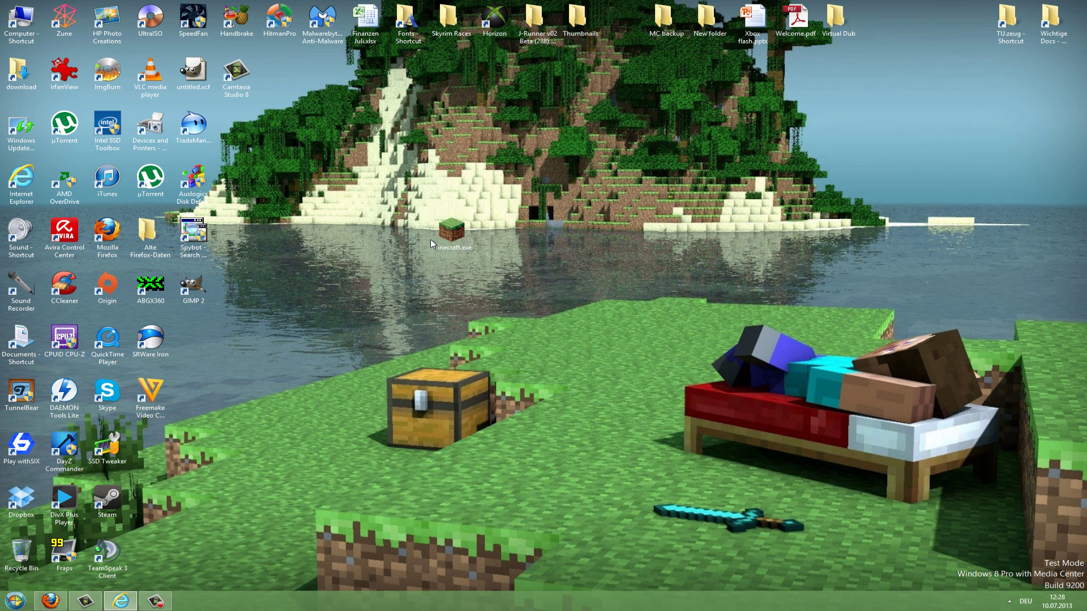
double_click(451, 232)
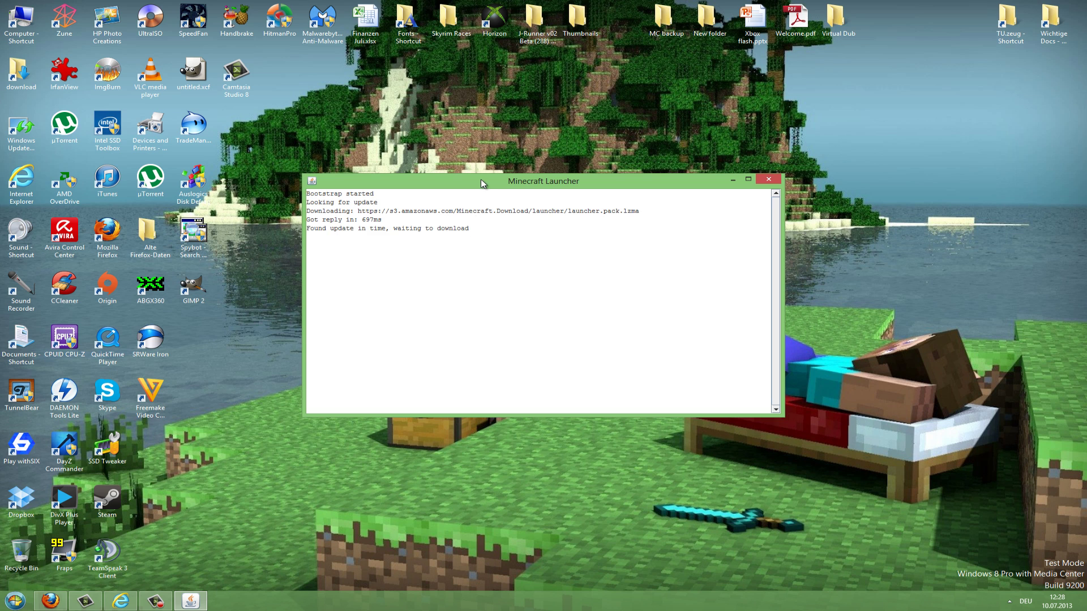
left_click_drag(481, 179, 482, 173)
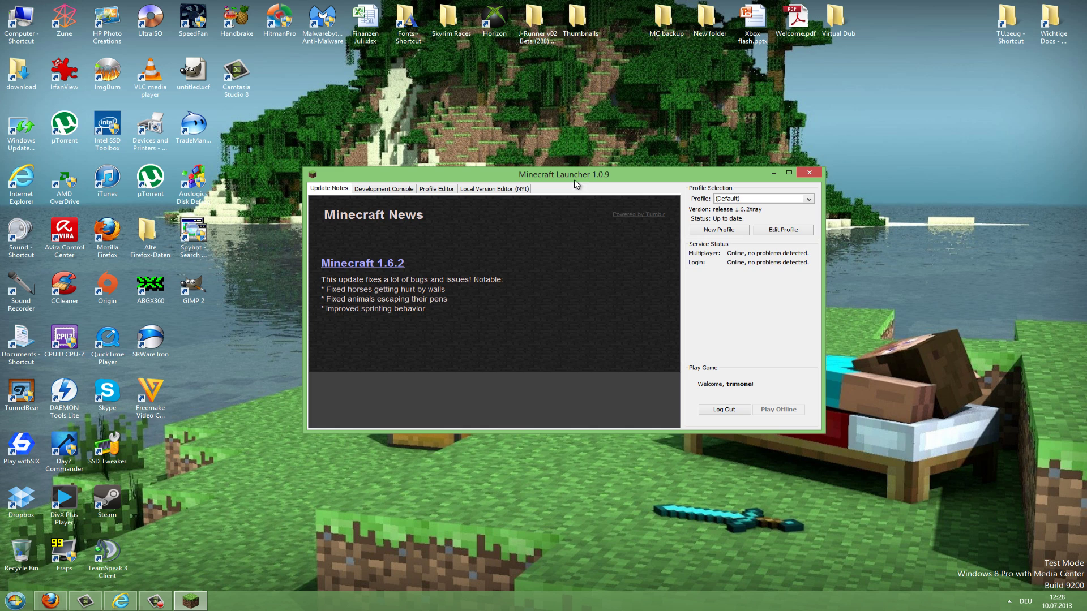
left_click_drag(584, 169, 585, 153)
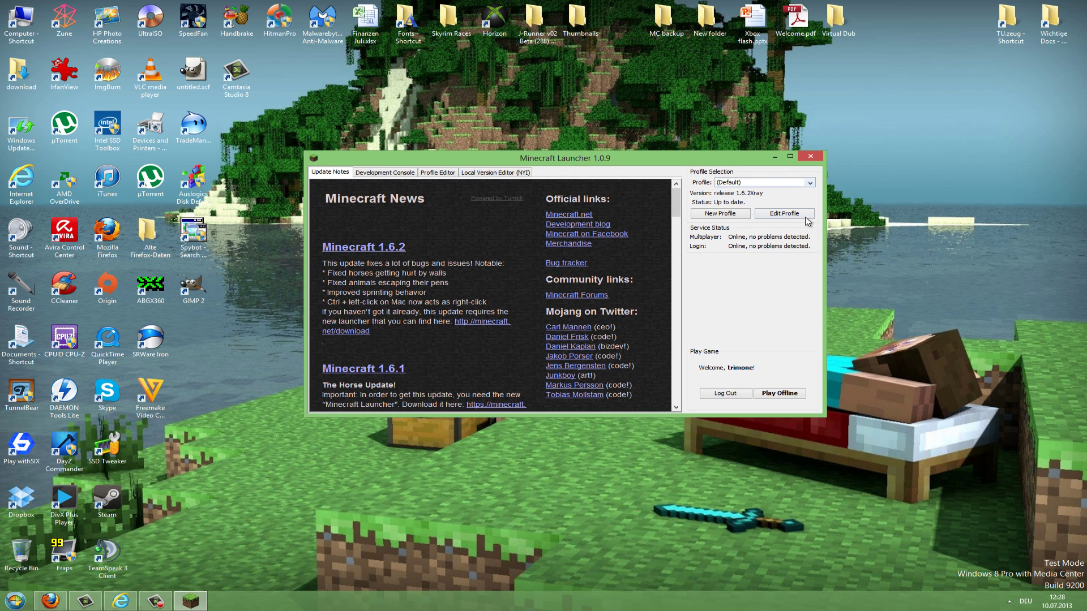
- Save a new profile named Weepcraft that uses the release Weepcraft version
left_click(719, 213)
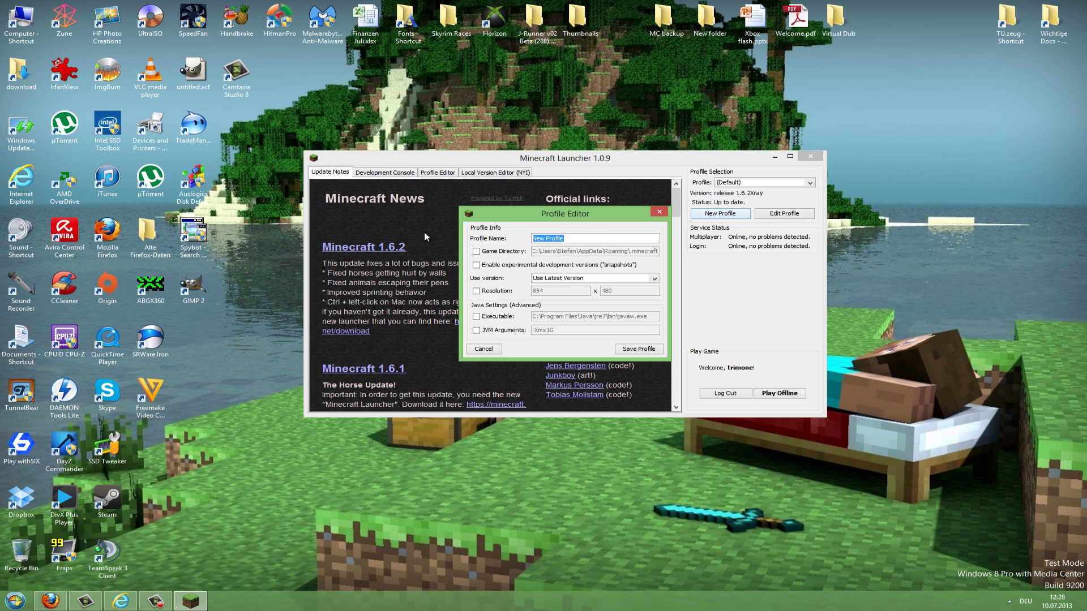
type("Weepcraft")
left_click(655, 279)
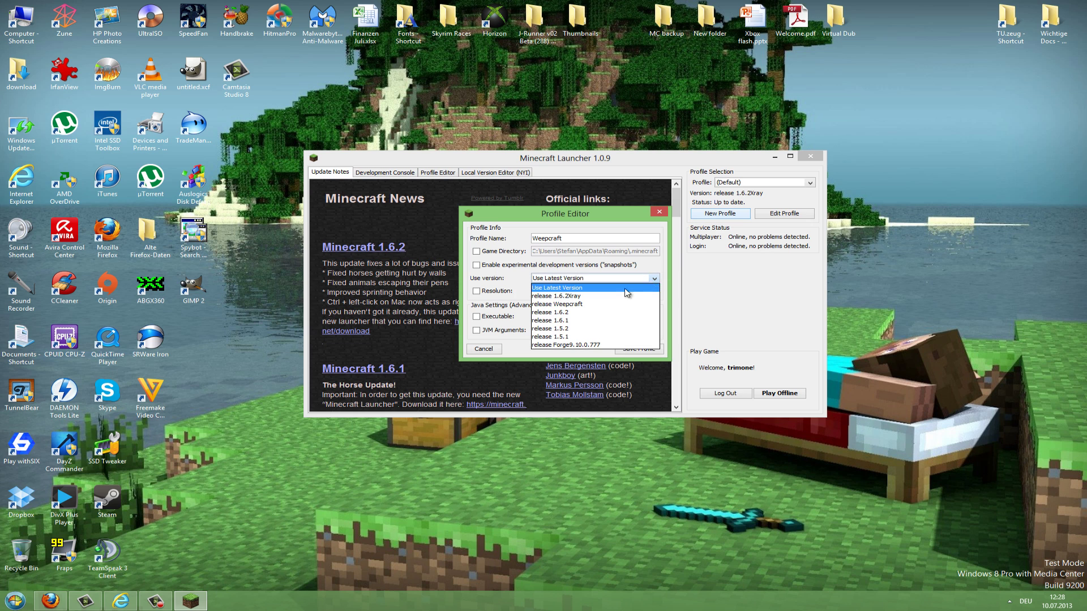
left_click(558, 305)
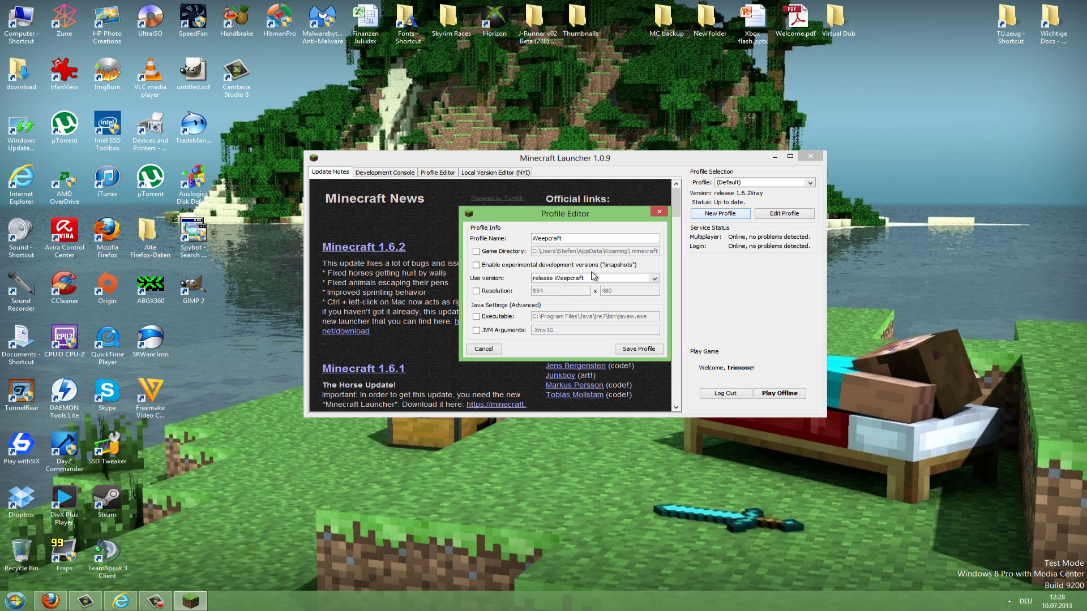
left_click(631, 348)
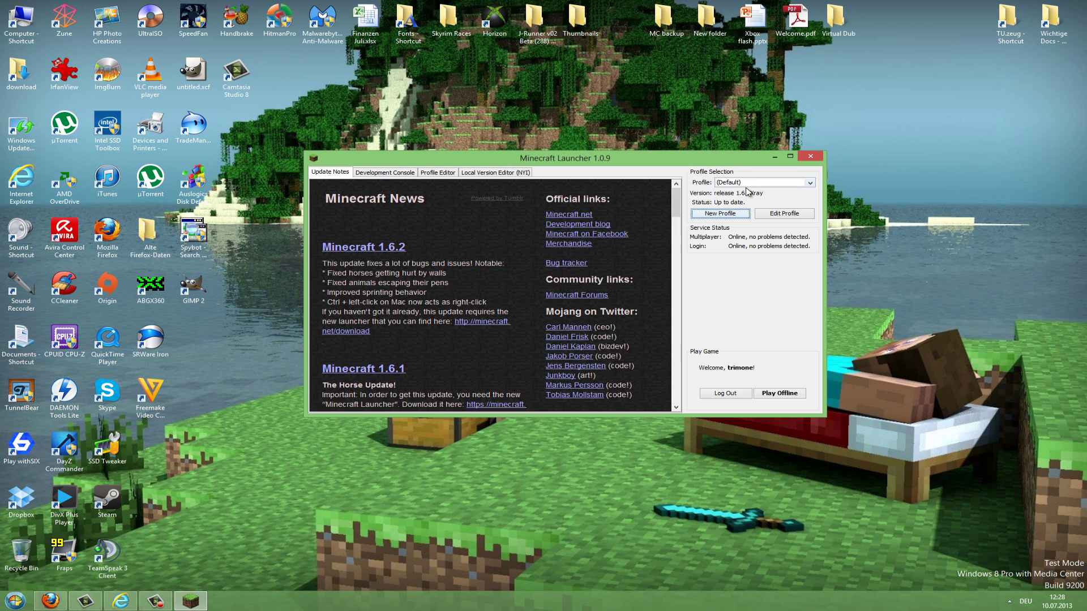
- Select the Weepcraft profile and play, reaching the WeepCraft 4.4 title menu
left_click(735, 185)
left_click(739, 204)
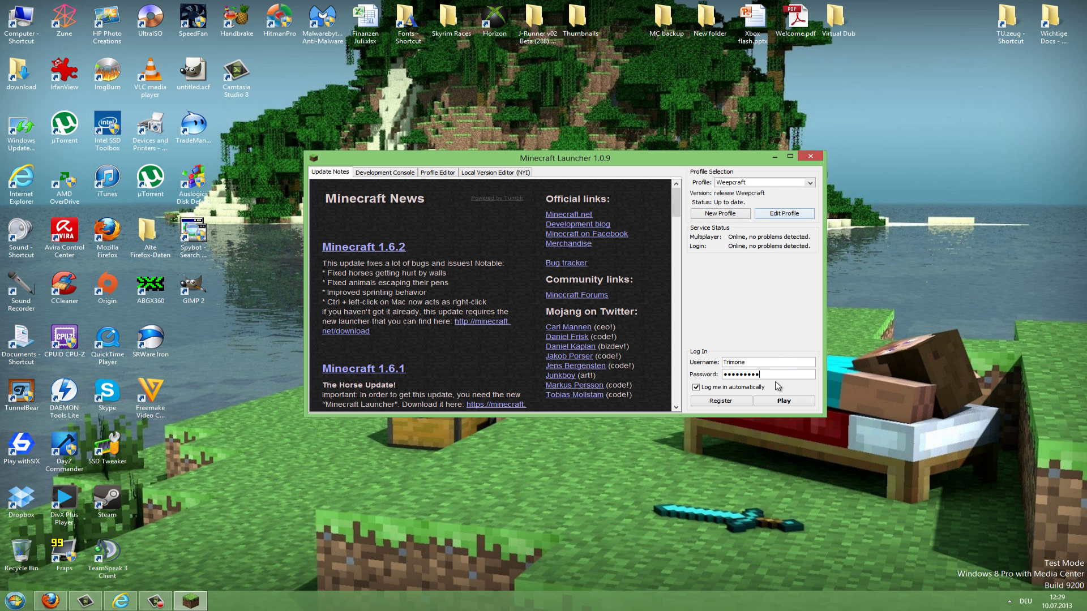
mouse_move(585, 154)
left_mouse_down()
mouse_move(579, 124)
mouse_move(591, 136)
left_mouse_up()
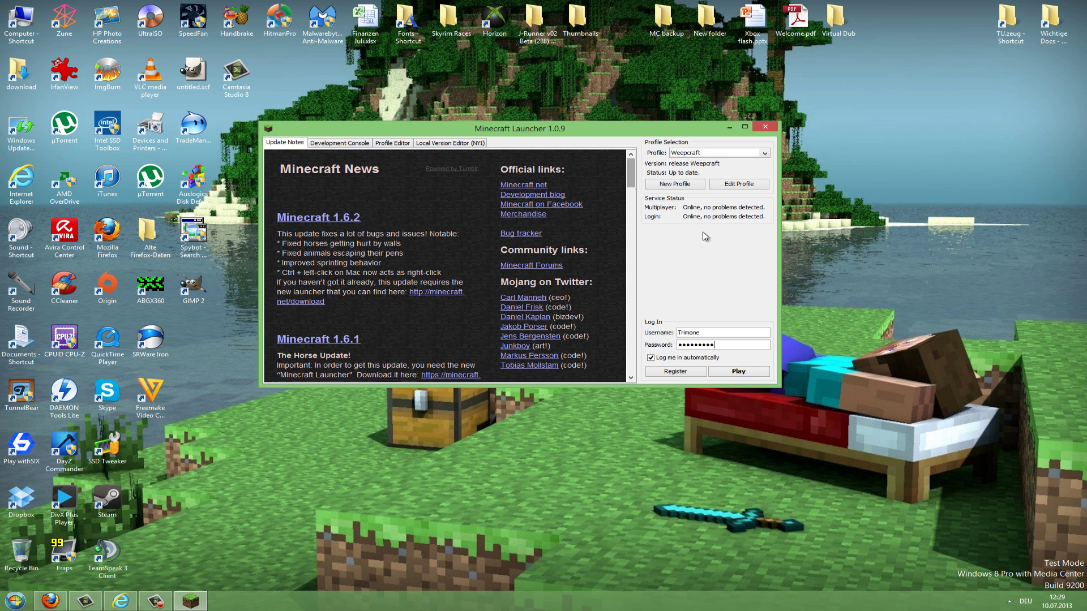
left_click(738, 378)
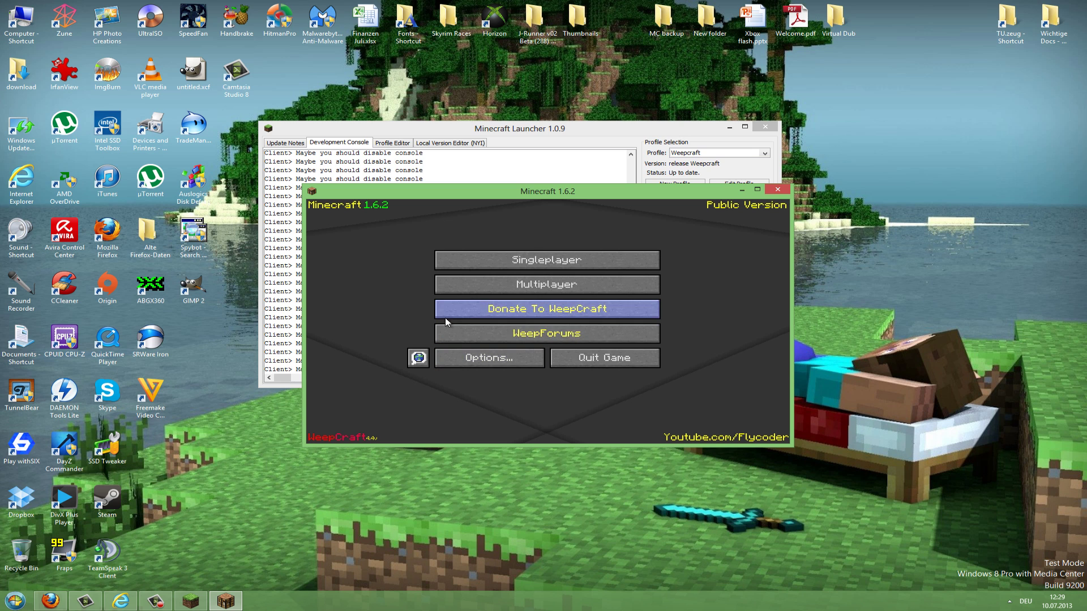
- Look through Minecraft's Options and Video Settings, then return to the WeepCraft title menu
left_click(538, 360)
left_click(459, 344)
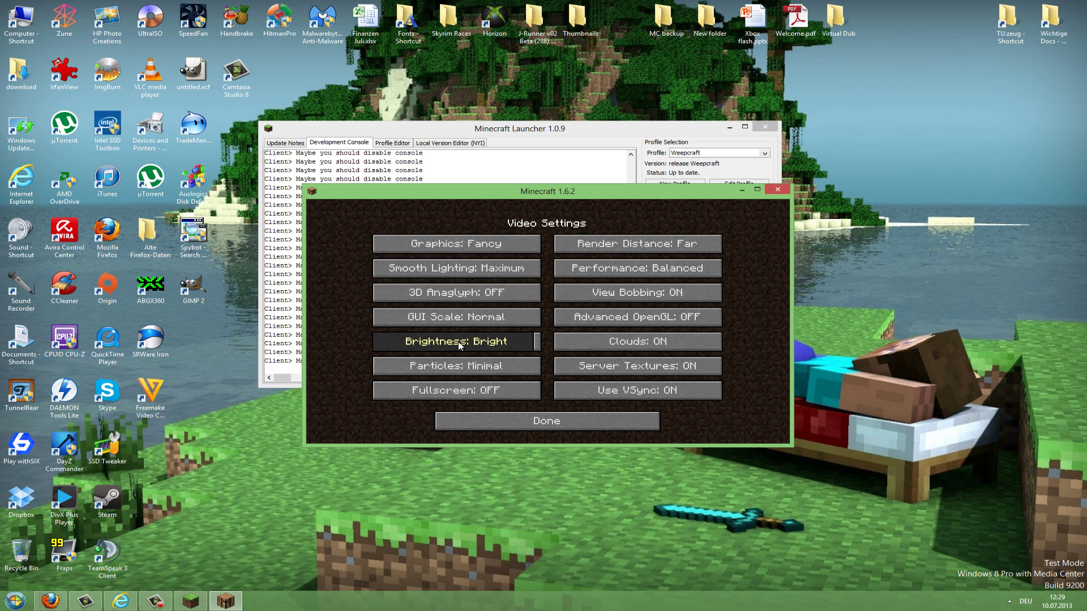
left_click(525, 416)
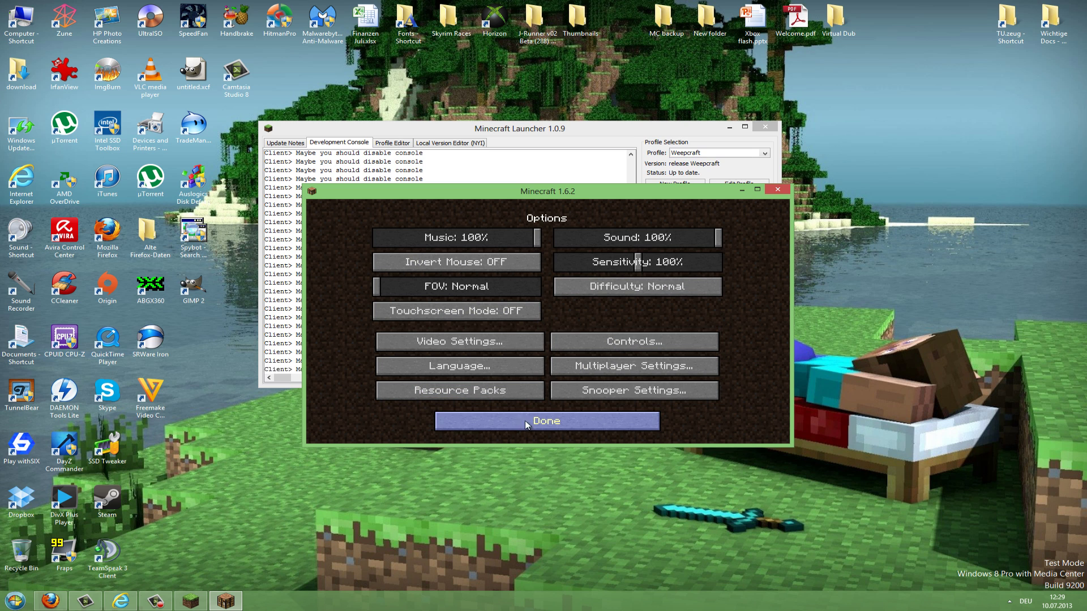
left_click(613, 427)
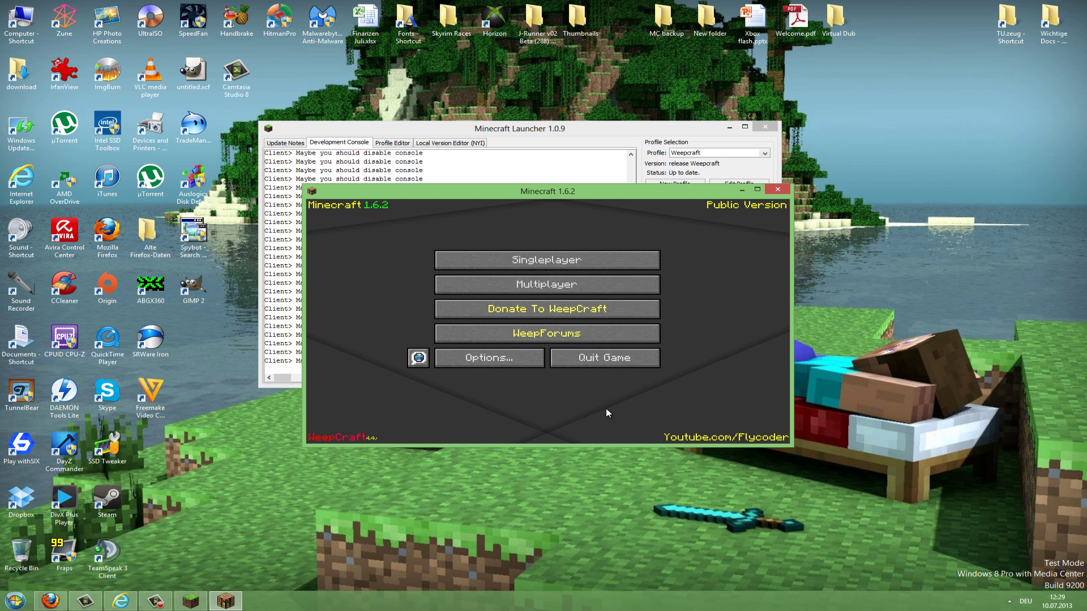
left_click(554, 194)
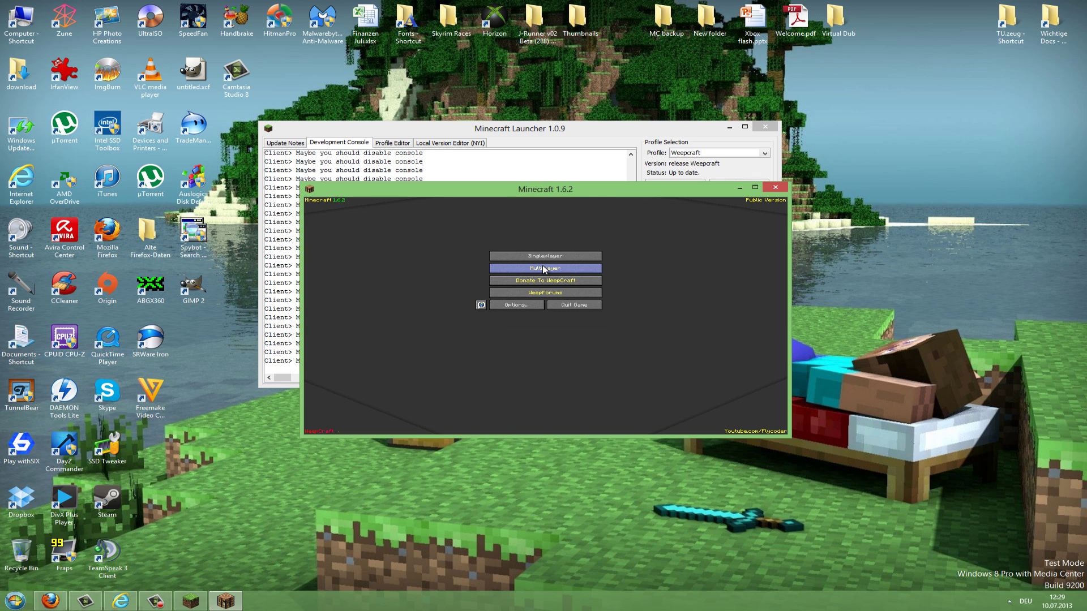